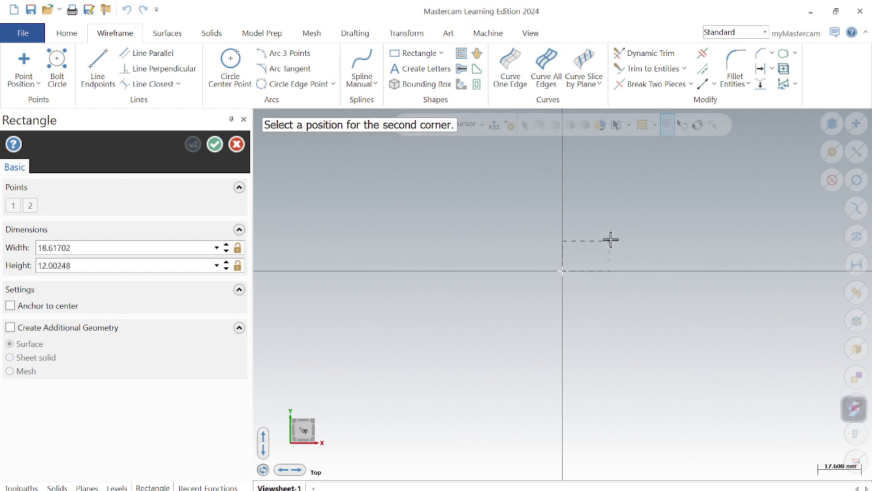
# Step: Draw a rectangle up and across from the origin and set its width and height to 50 mm each
pyautogui.click(657, 202)
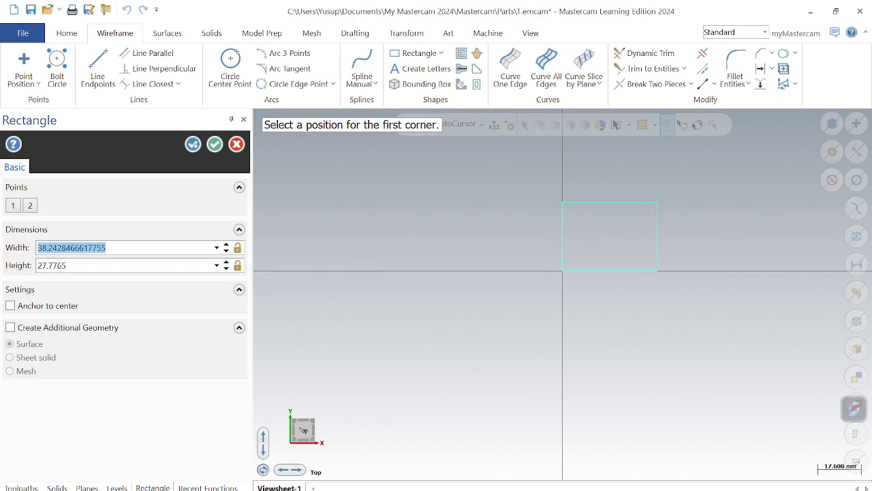
pyautogui.moveTo(461, 438); pyautogui.dragTo(461, 415, button='middle')
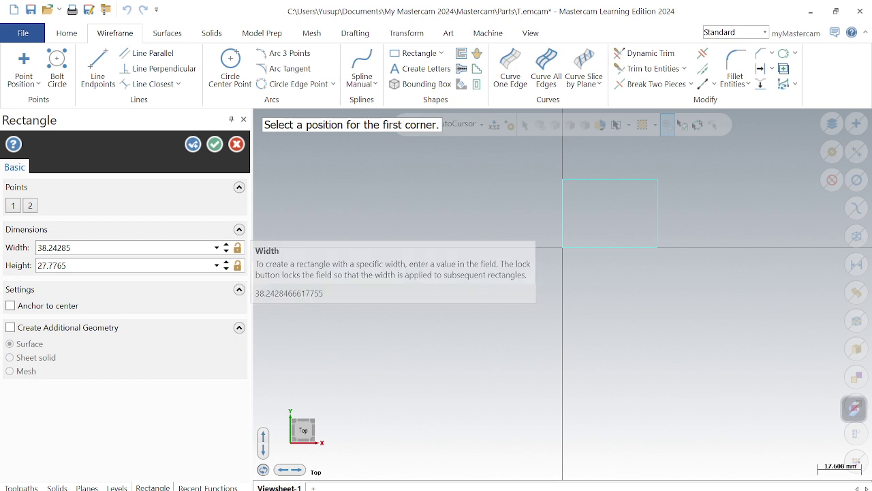
pyautogui.click(102, 247)
pyautogui.write('50')
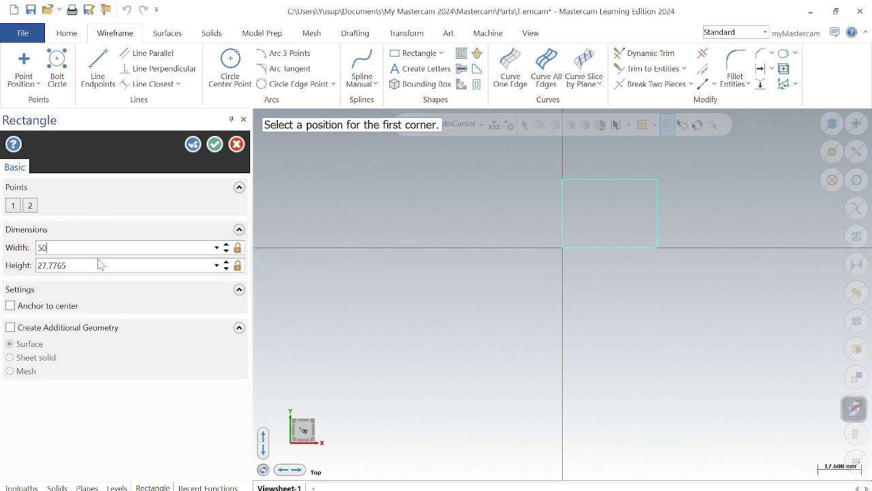
pyautogui.press('Tab')
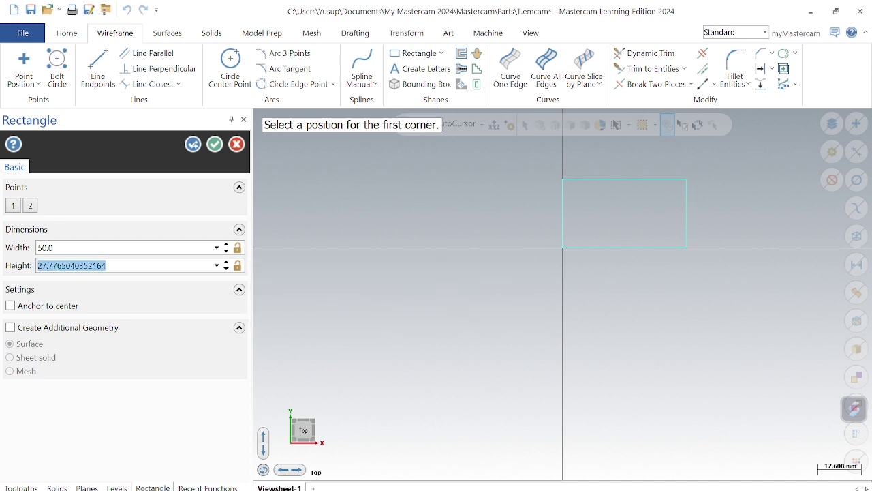
pyautogui.write('50')
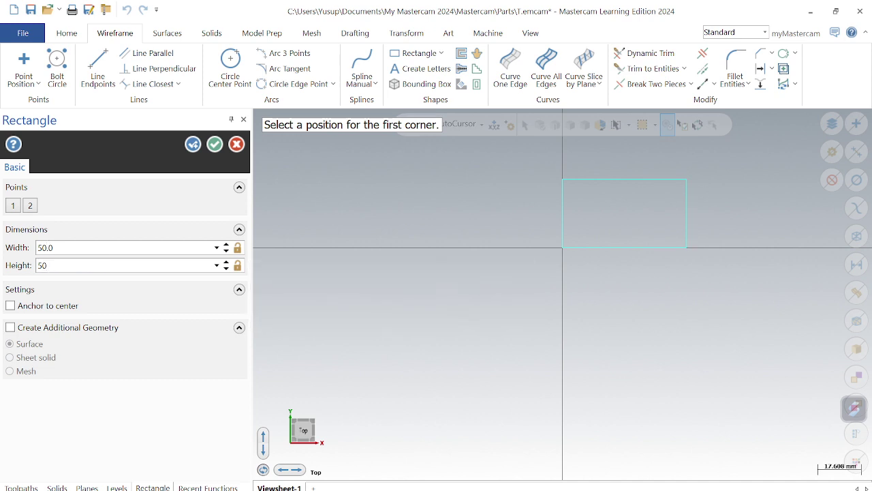
pyautogui.press('Tab')
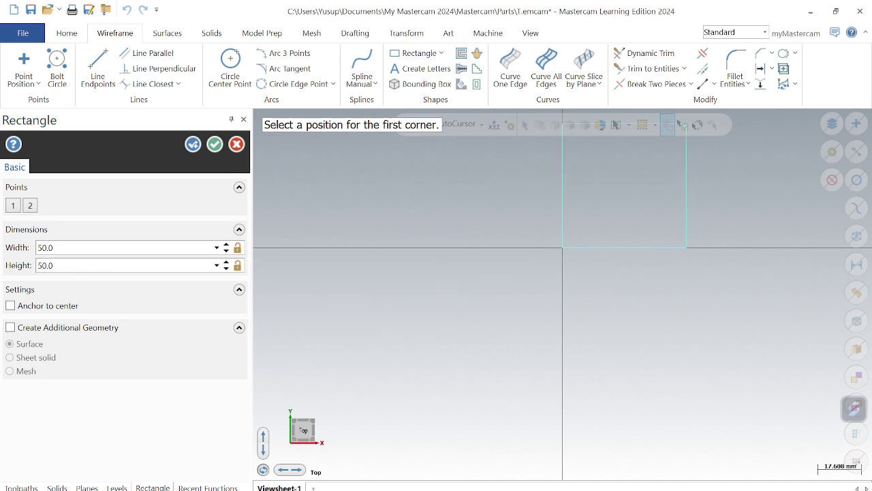
pyautogui.click(223, 143)
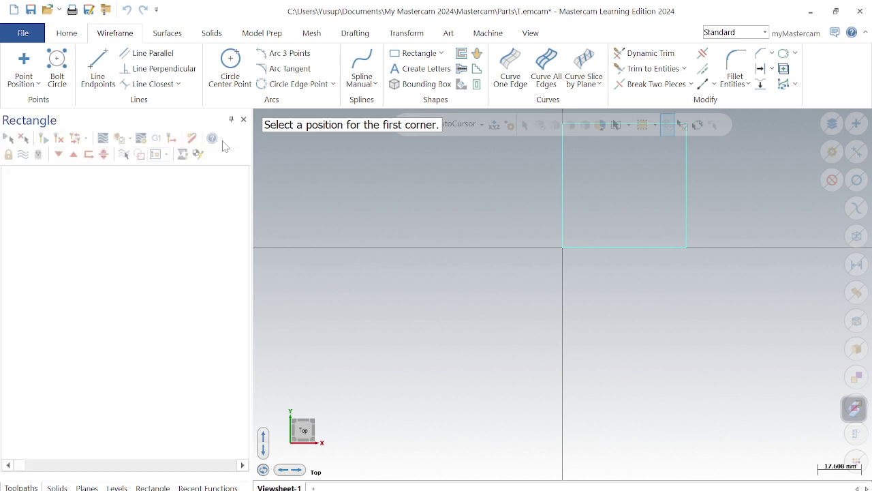
# Step: Draw a construction line down from the square's upper-left corner, with a length of 10 mm and an angle of 270°
pyautogui.click(102, 62)
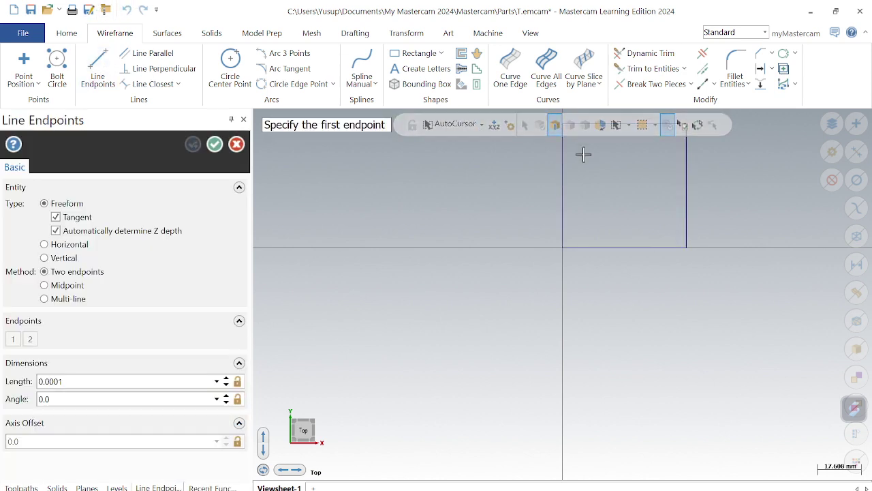
pyautogui.scroll(-3, 582, 158)
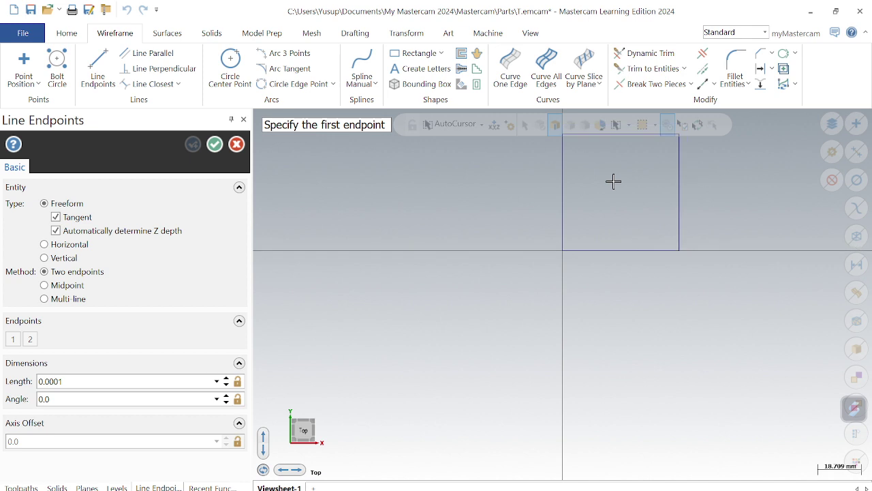
pyautogui.click(563, 162)
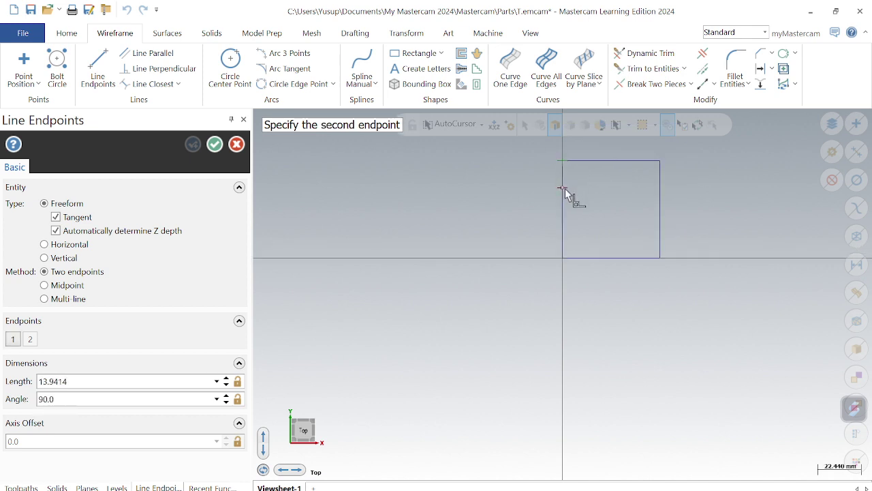
pyautogui.click(564, 188)
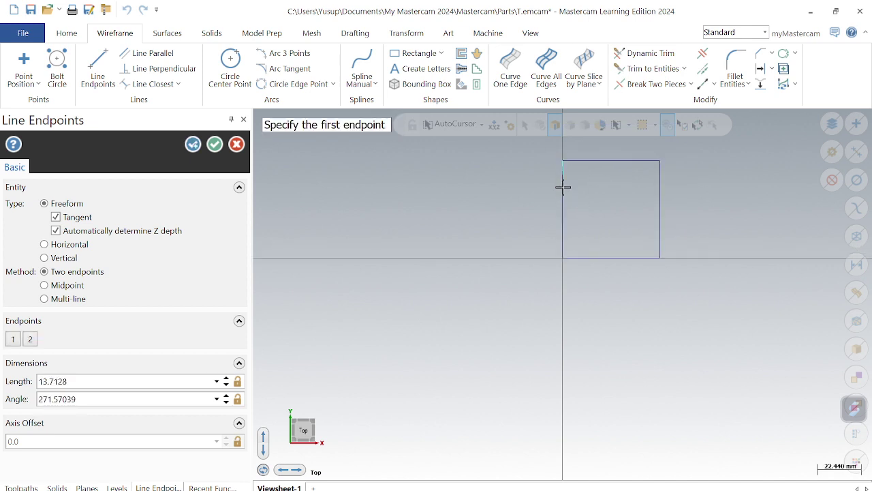
pyautogui.click(102, 381)
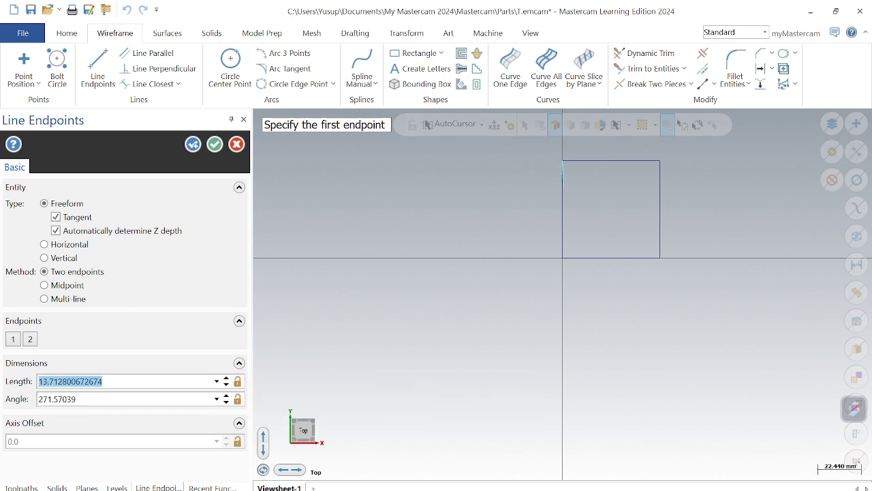
pyautogui.write('1')
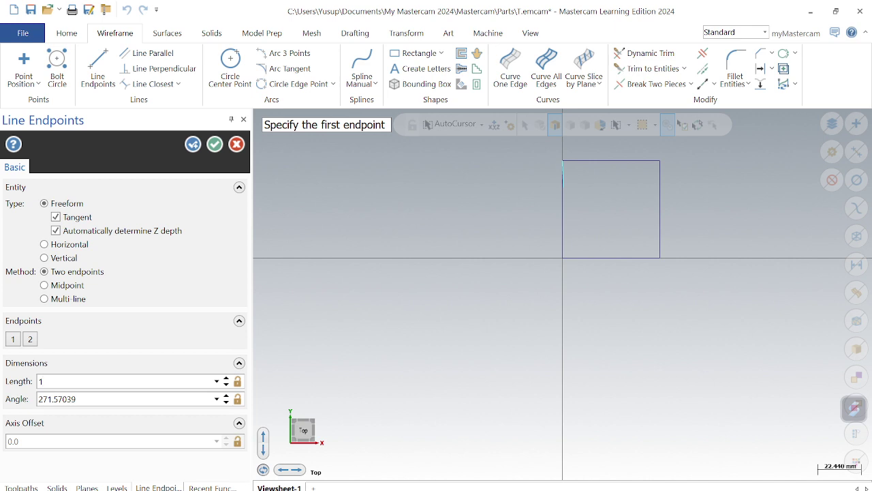
pyautogui.write('0')
pyautogui.press('Tab')
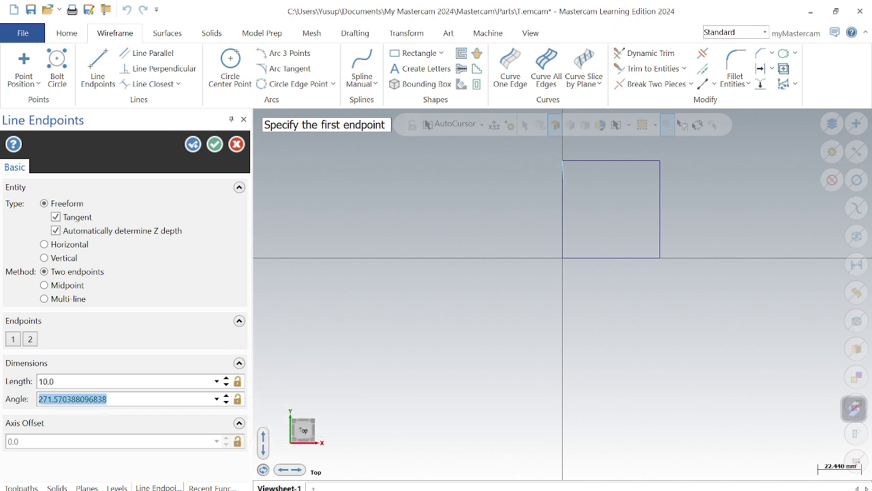
pyautogui.write('1')
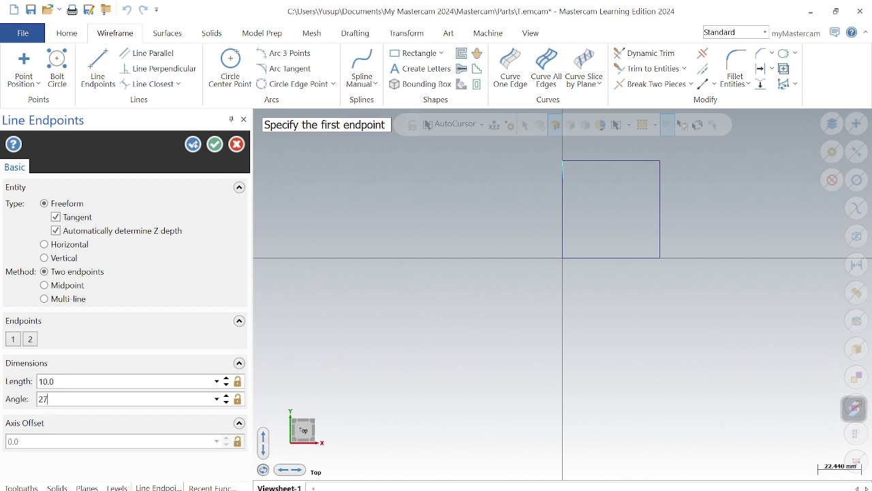
pyautogui.press('Return')
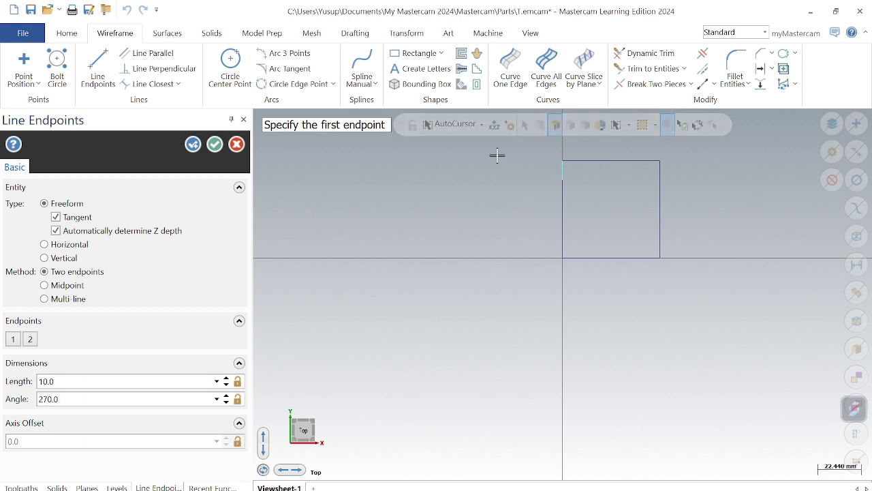
# Step: Draw a horizontal construction line from the lower end of the vertical one into the square, 10 mm long at 360°
pyautogui.click(563, 180)
pyautogui.click(584, 181)
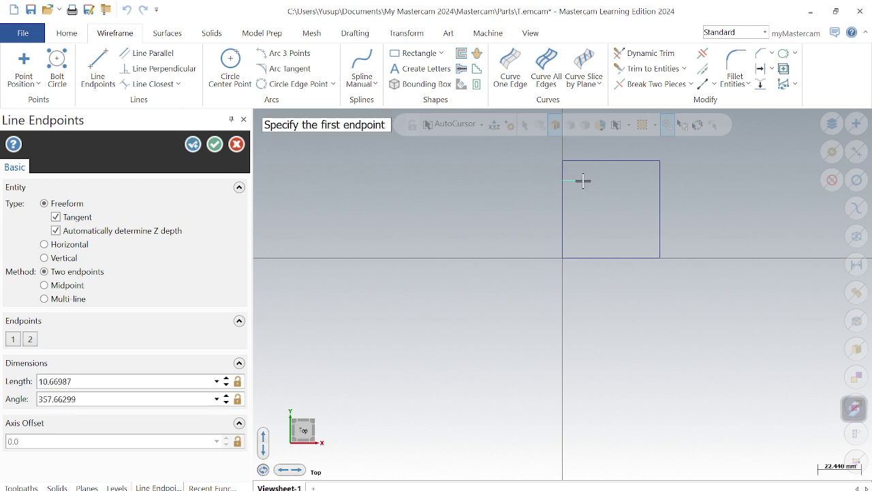
pyautogui.click(148, 381)
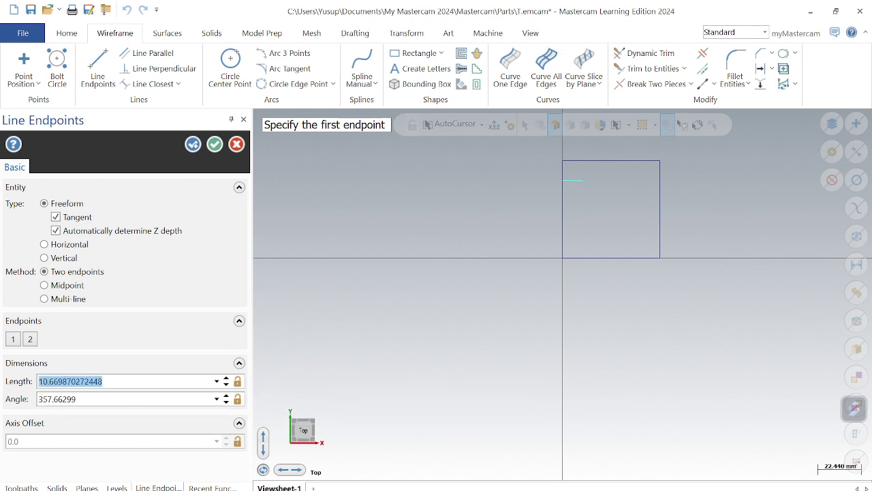
pyautogui.write('10')
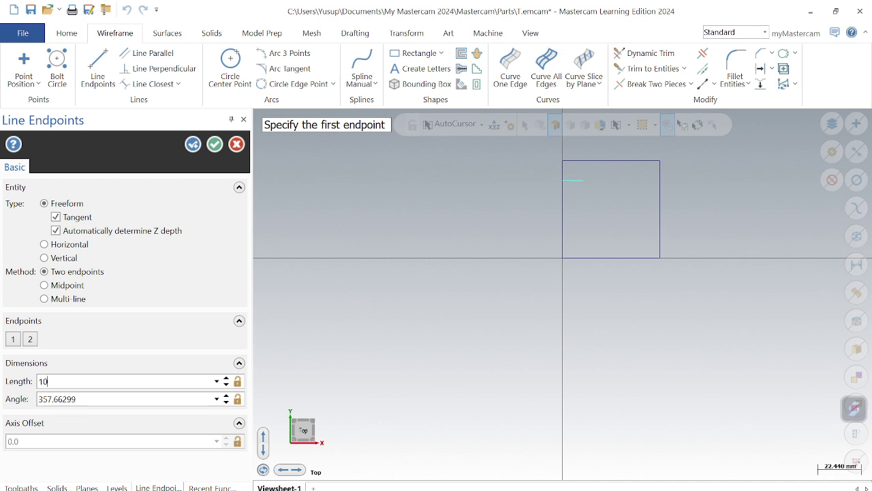
pyautogui.press('Tab')
pyautogui.write('3')
pyautogui.press('Return')
pyautogui.click(216, 145)
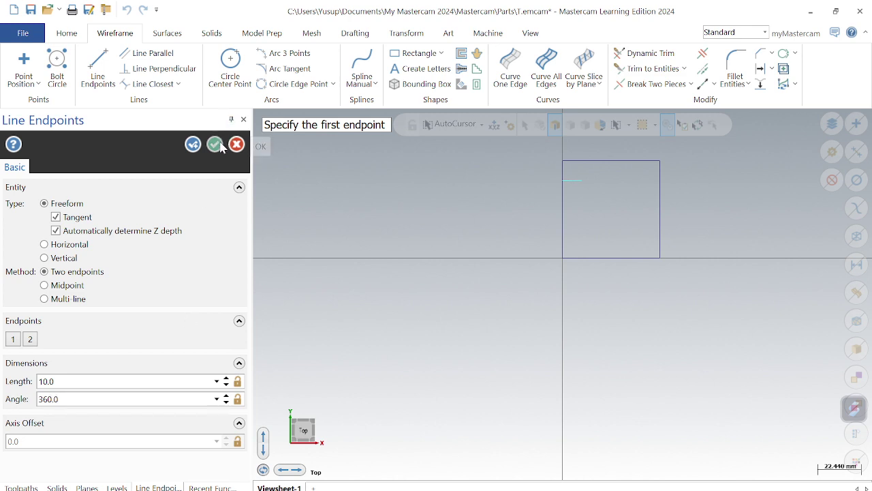
# Step: Draw a circle with a 5 mm radius centred on the free end of the horizontal construction line
pyautogui.click(230, 76)
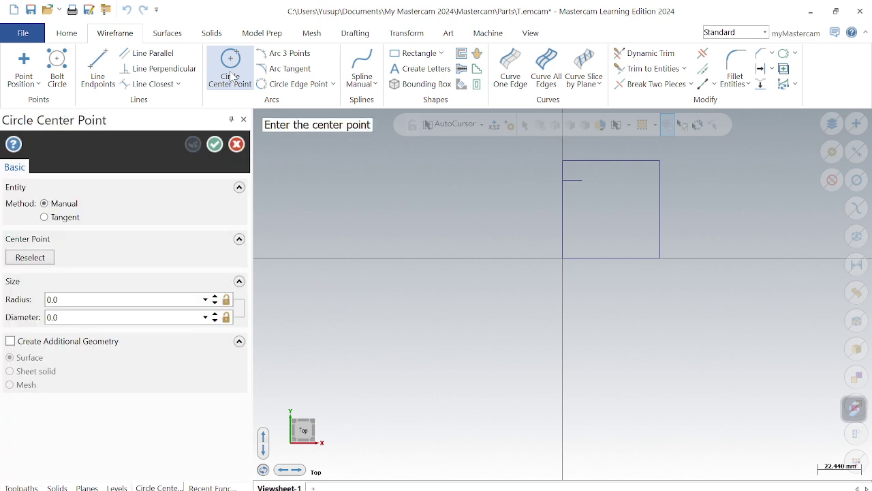
pyautogui.click(582, 180)
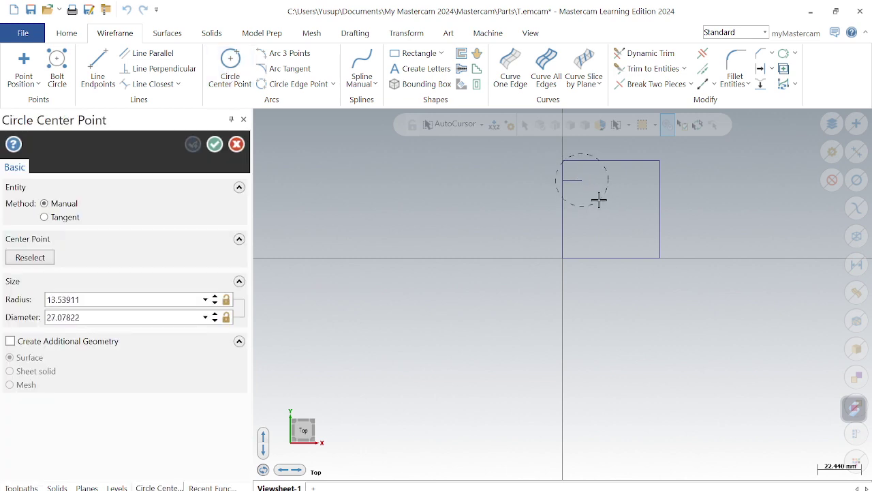
pyautogui.click(598, 198)
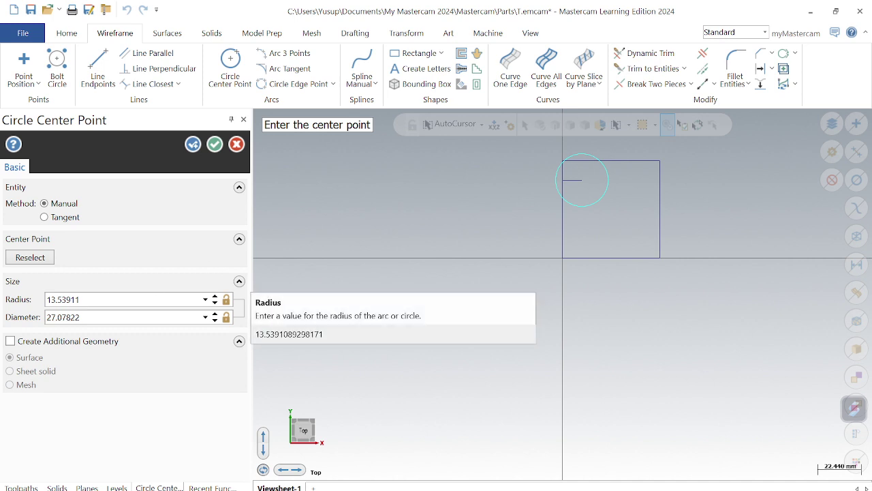
pyautogui.click(103, 299)
pyautogui.write('5')
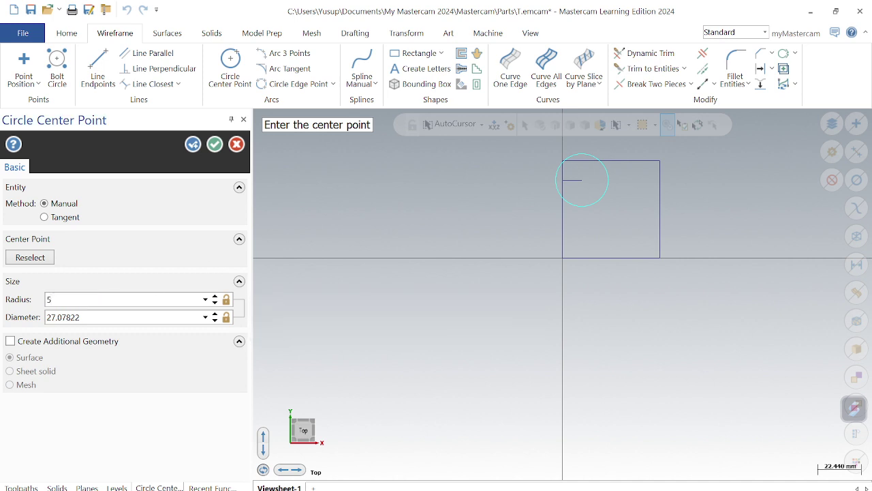
pyautogui.click(215, 144)
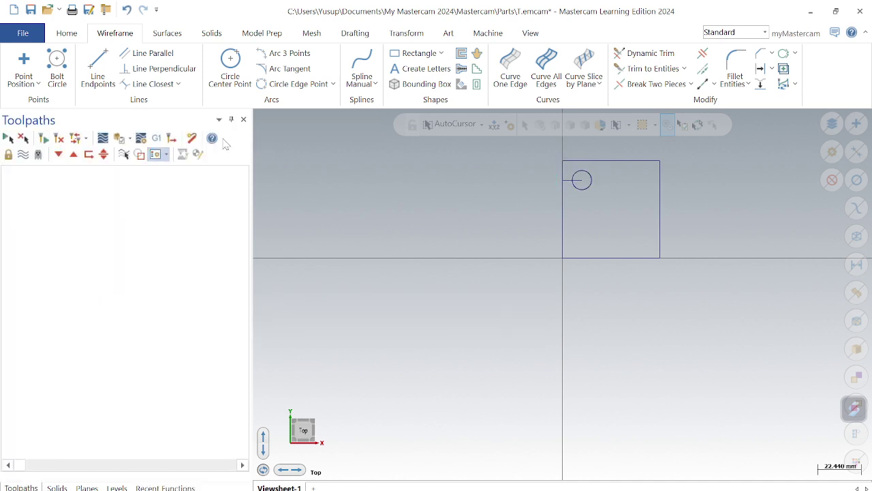
# Step: Delete the two short construction lines used to locate the circle
pyautogui.click(231, 68)
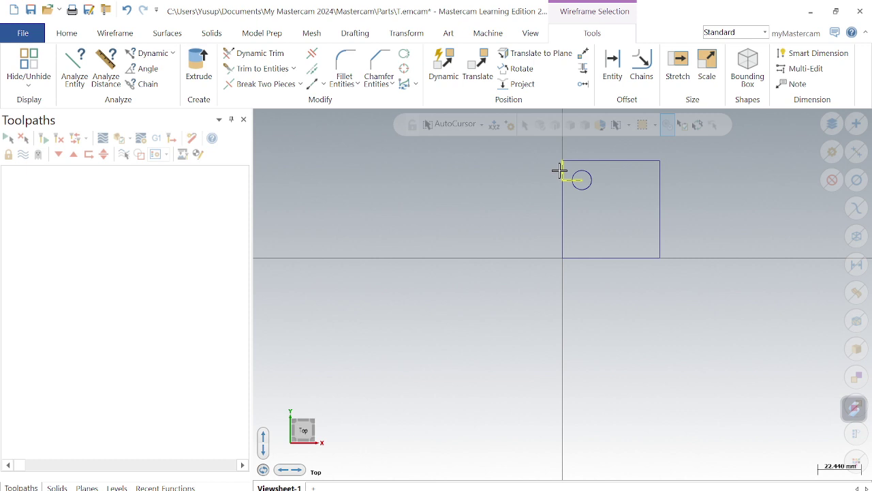
pyautogui.press('Escape')
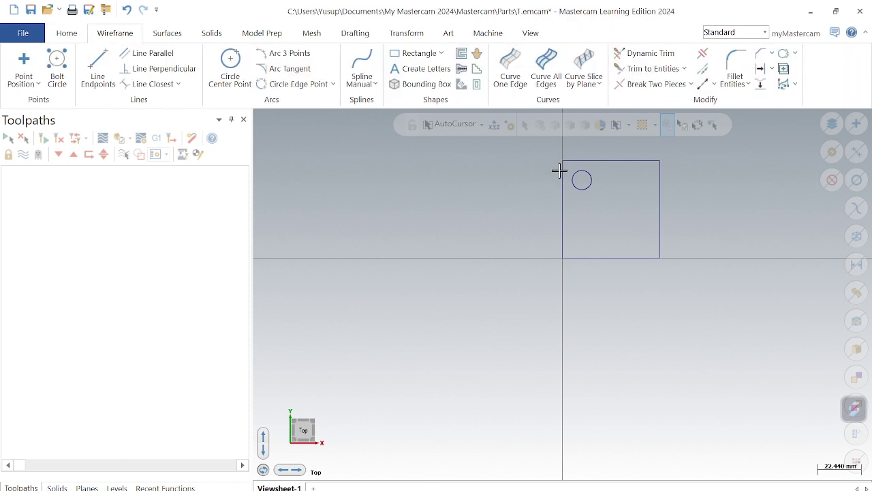
# Step: Create a Rectangular Array of the circle with 3 instances at distance 15, angle 0°, and 3 instances at distance -15, angle 90°
pyautogui.click(415, 34)
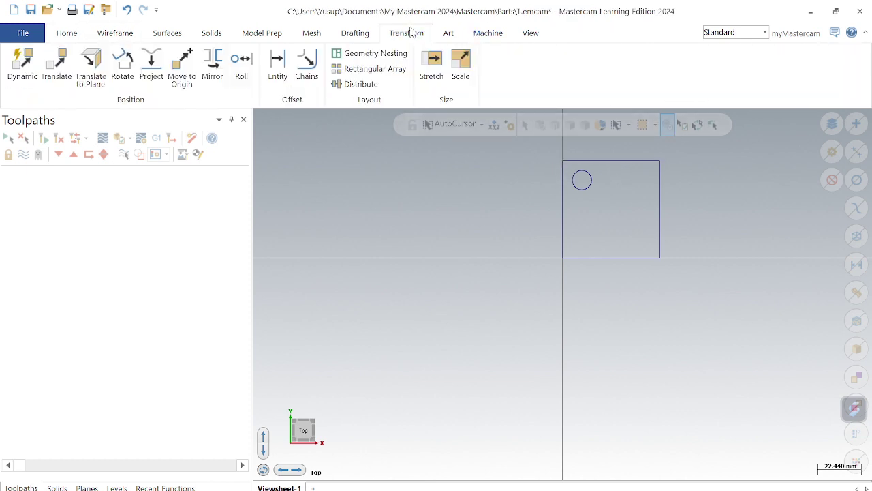
pyautogui.click(401, 70)
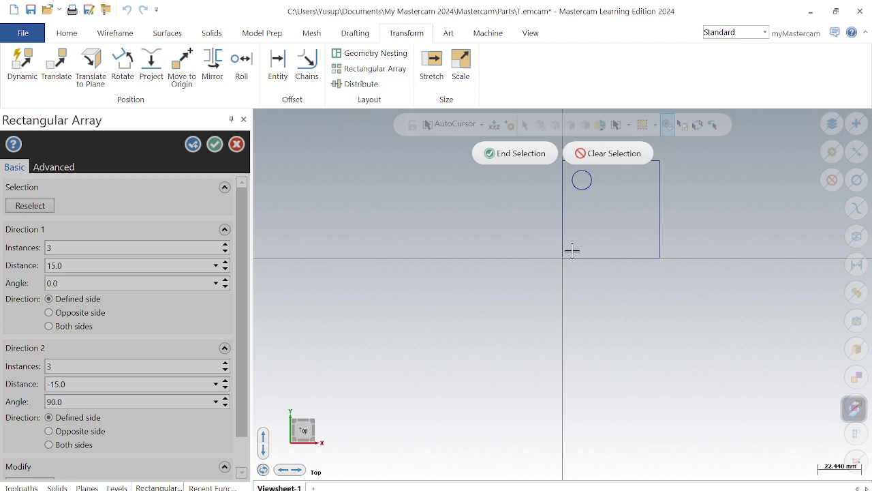
pyautogui.click(583, 189)
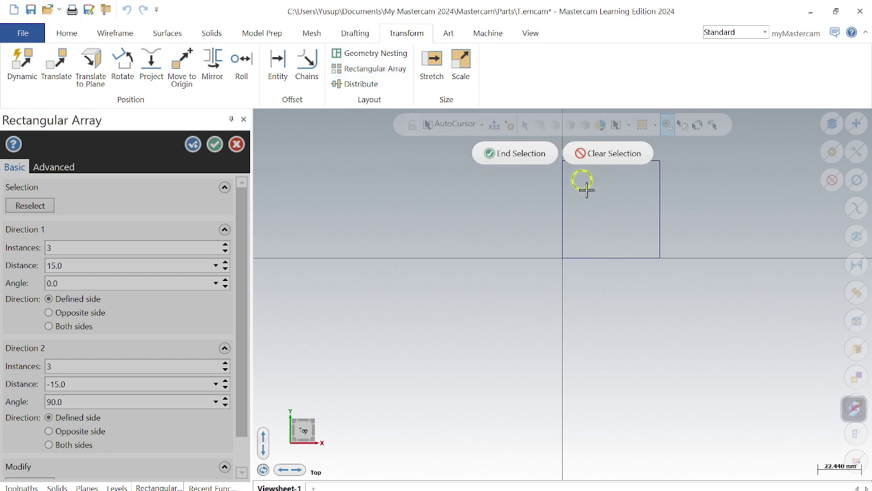
pyautogui.click(529, 159)
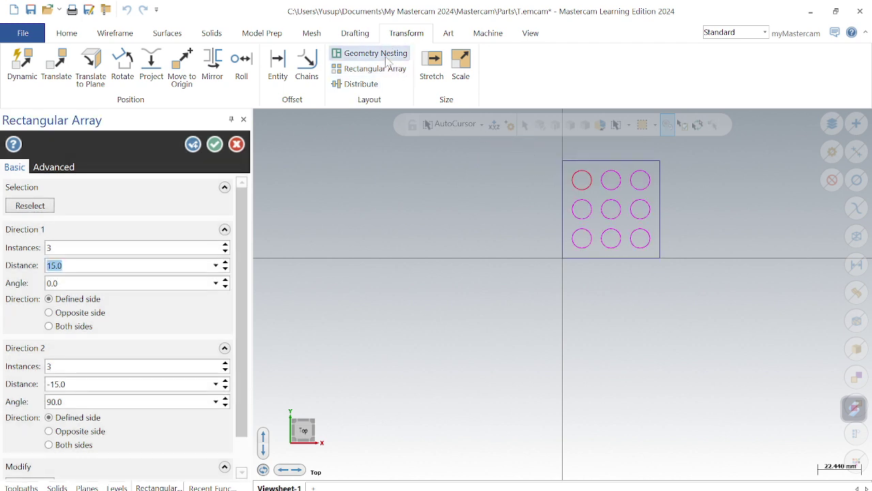
pyautogui.click(476, 34)
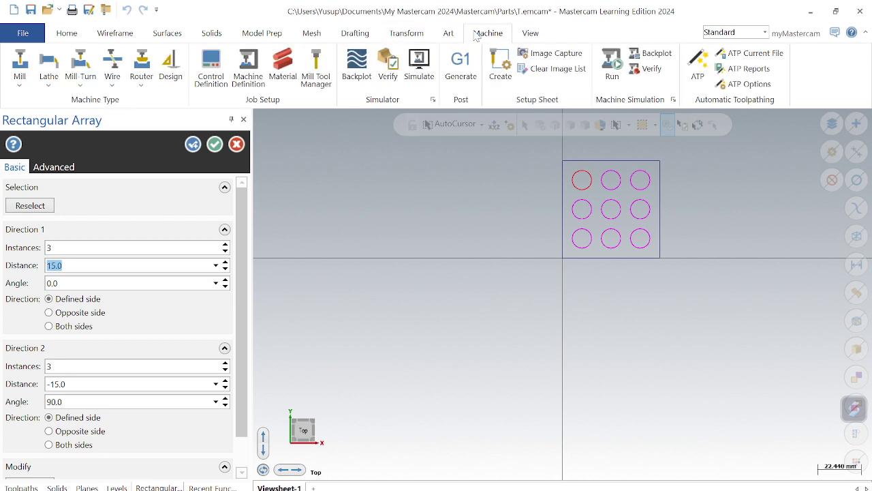
pyautogui.click(214, 144)
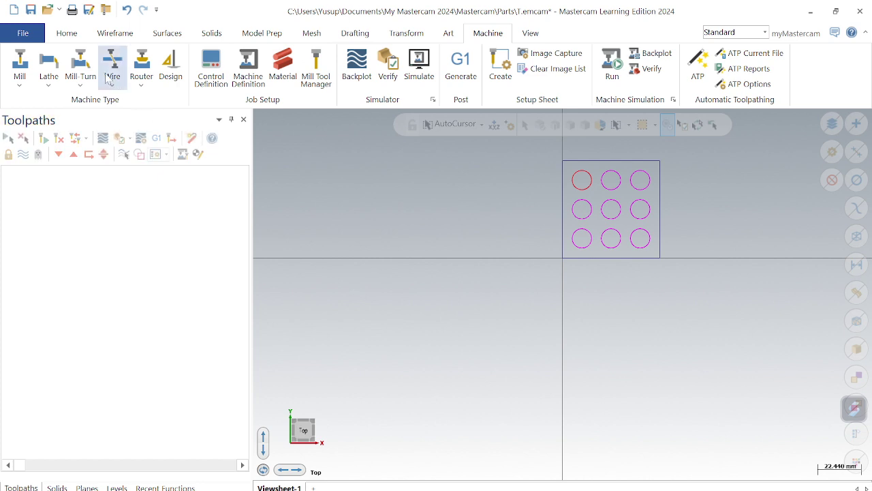
# Step: Add a machine group using the default mill
pyautogui.click(30, 77)
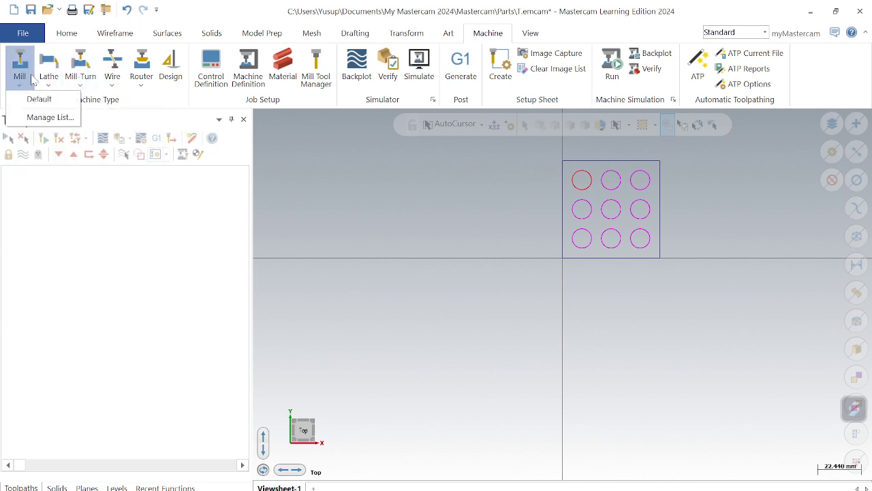
pyautogui.click(53, 103)
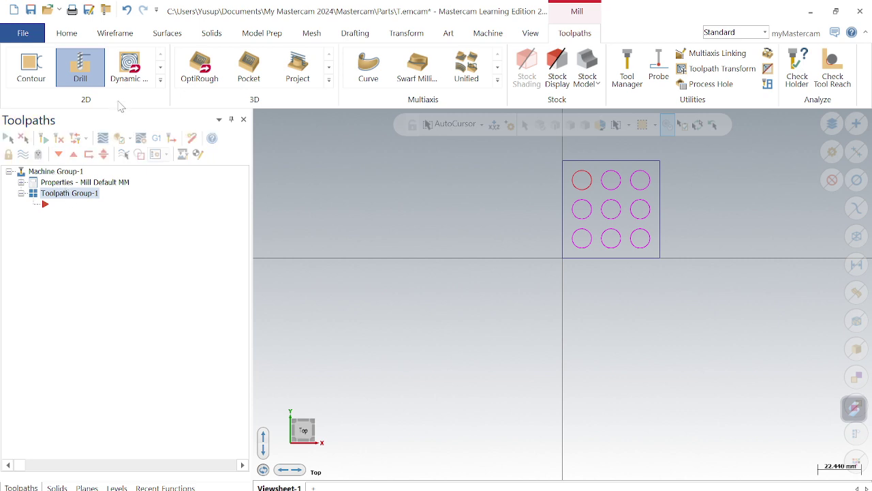
pyautogui.click(161, 81)
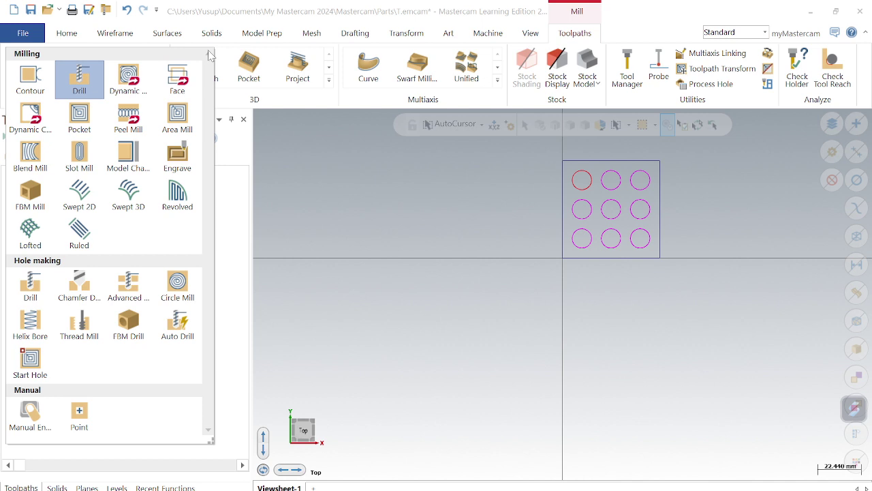
pyautogui.press('Escape')
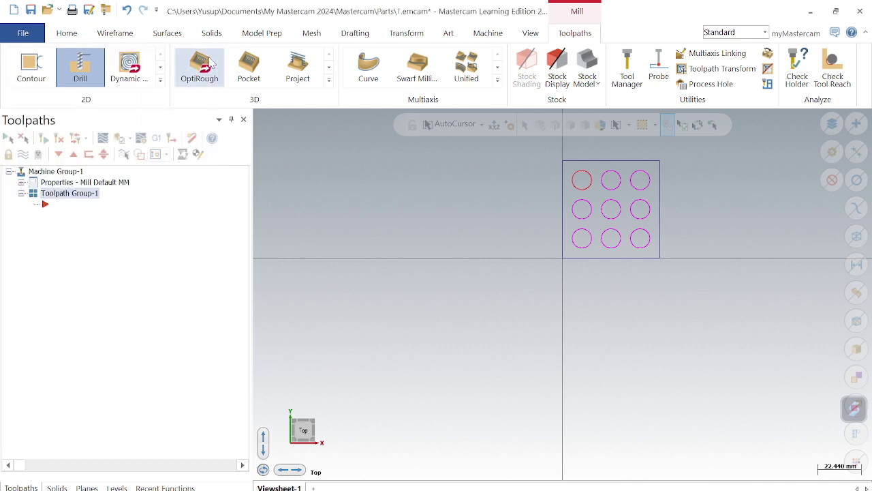
# Step: Create a rectangular stock in the machine group's stock setup from the edges of the square plate outline
pyautogui.click(78, 183)
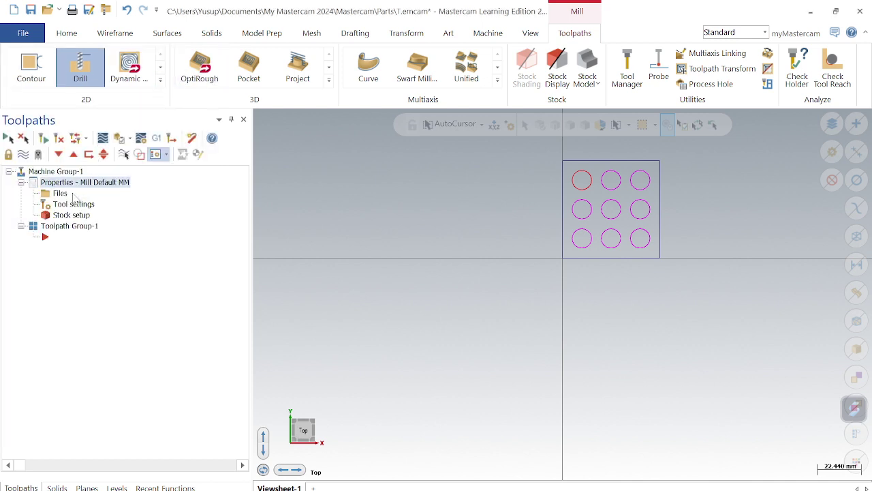
pyautogui.doubleClick(49, 218)
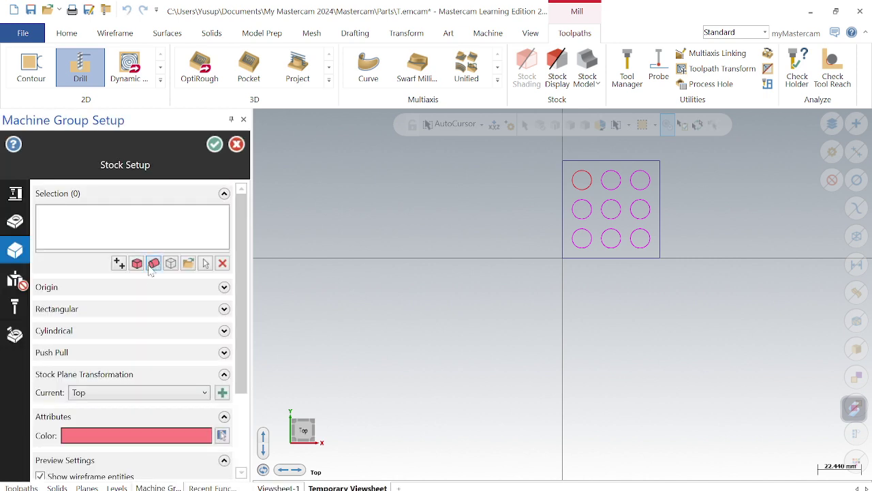
pyautogui.click(139, 266)
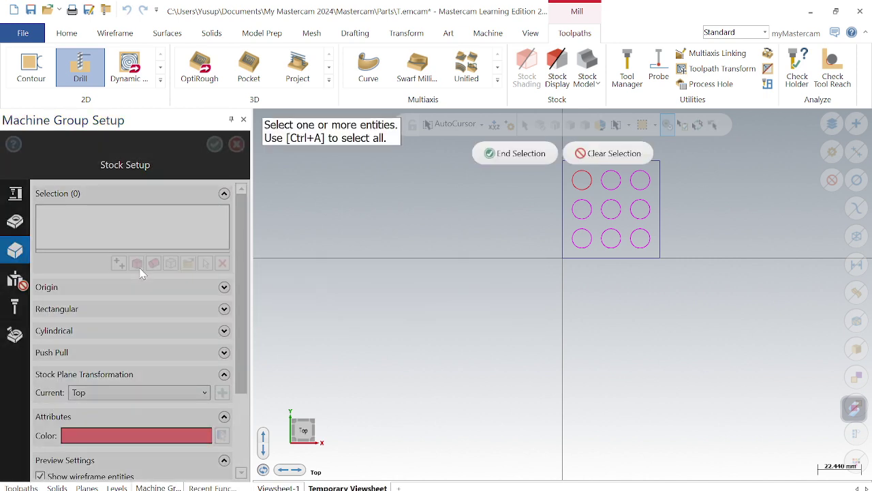
pyautogui.click(563, 215)
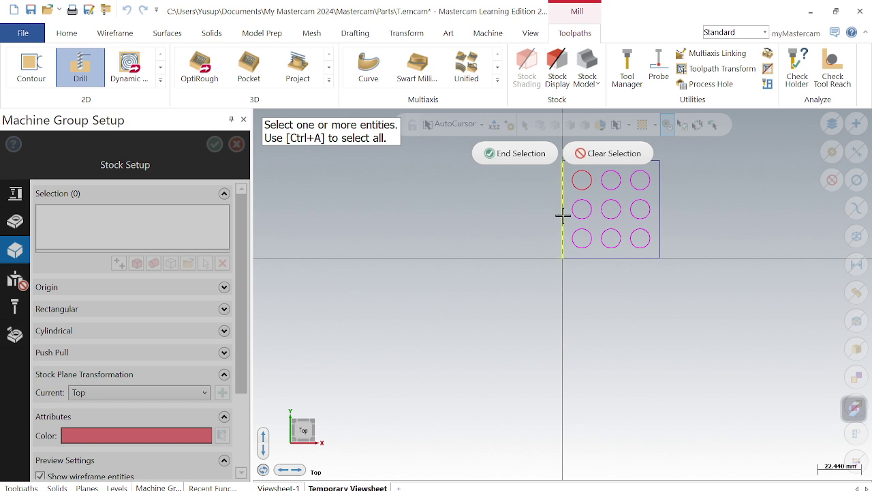
pyautogui.click(661, 174)
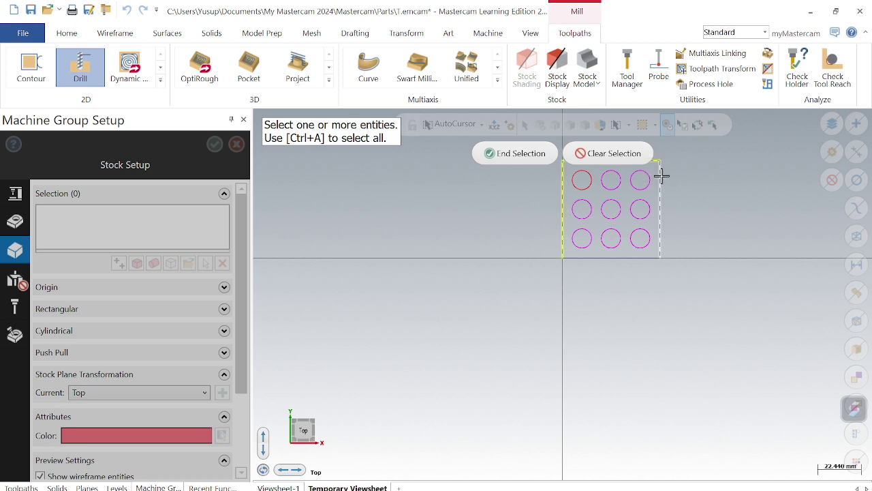
pyautogui.click(629, 256)
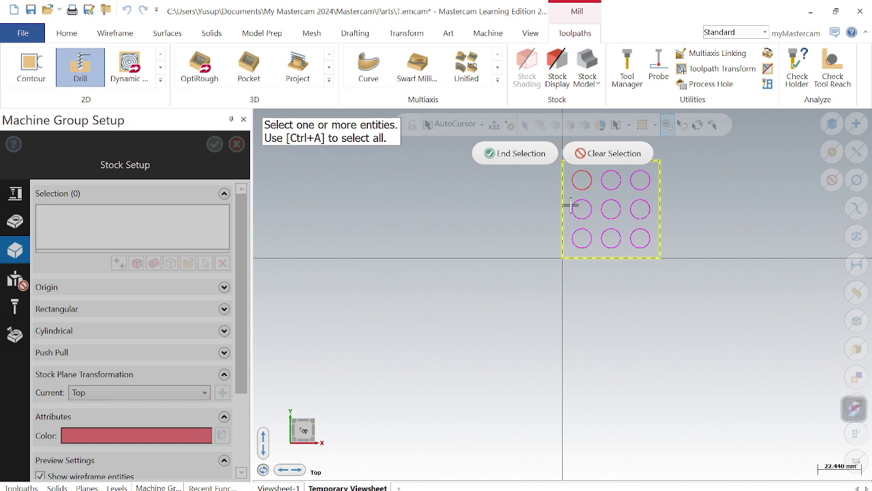
pyautogui.click(522, 153)
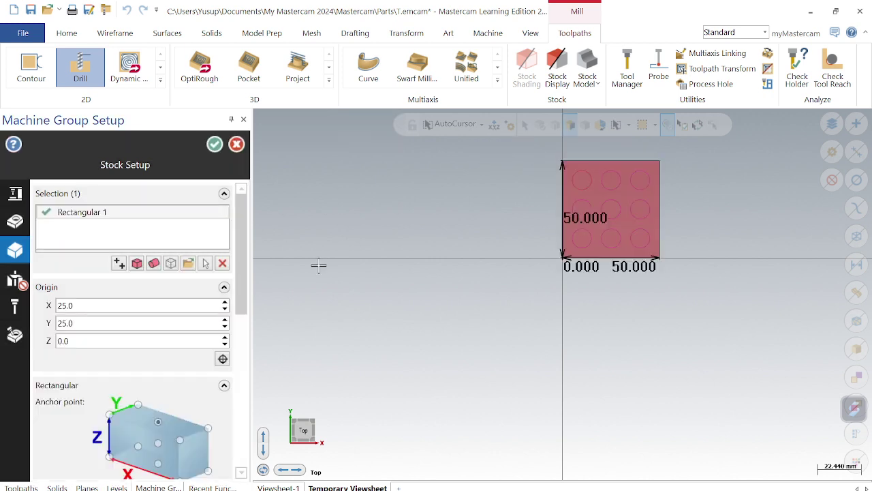
# Step: Set the rectangular stock's height to 20 mm and accept the stock setup
pyautogui.moveTo(240, 234); pyautogui.dragTo(239, 347)
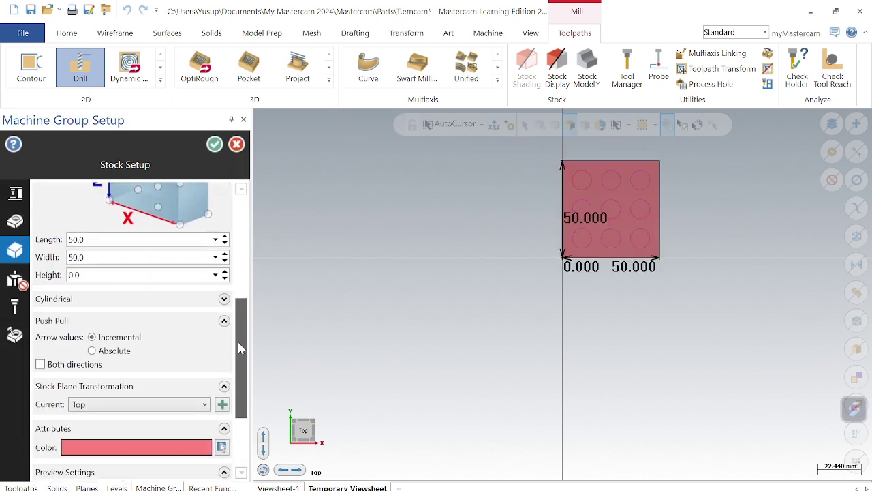
pyautogui.doubleClick(74, 267)
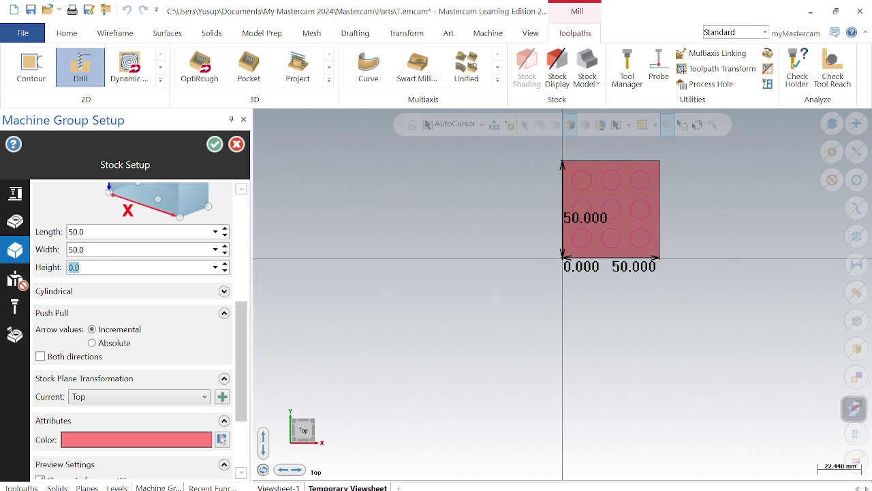
pyautogui.write('20')
pyautogui.click(215, 144)
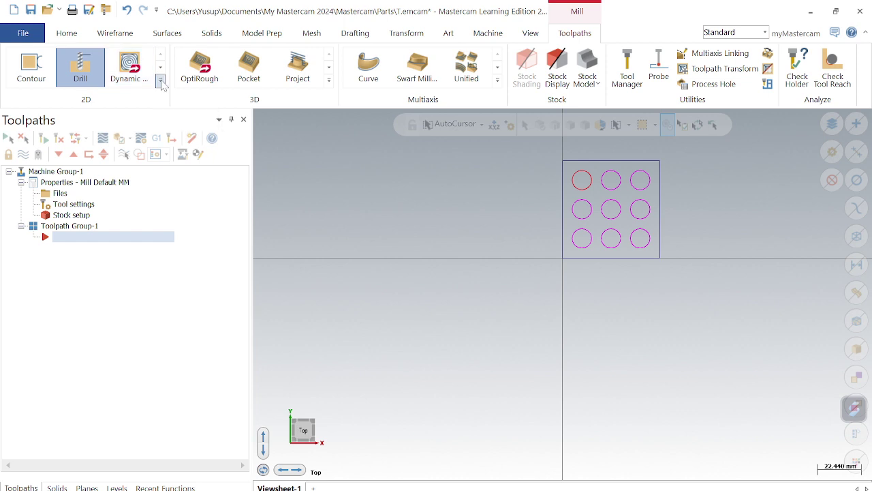
# Step: Start a Face toolpath using the square plate outline as its chain
pyautogui.click(160, 79)
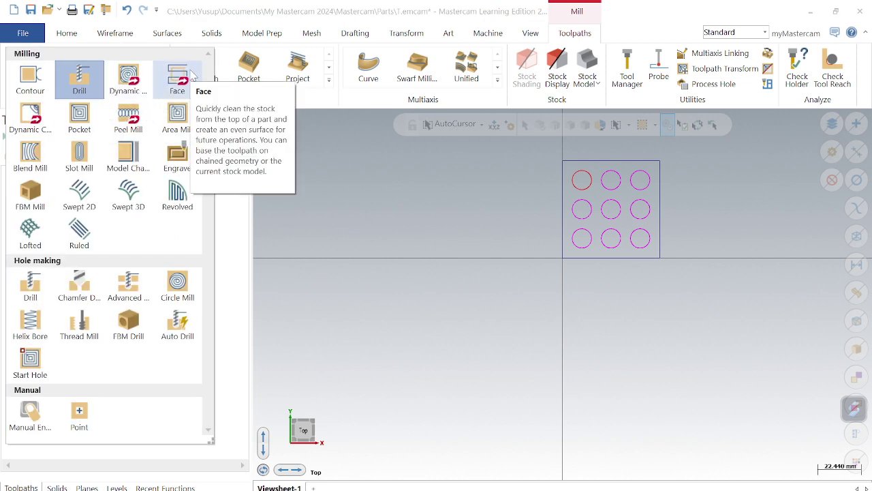
pyautogui.click(183, 79)
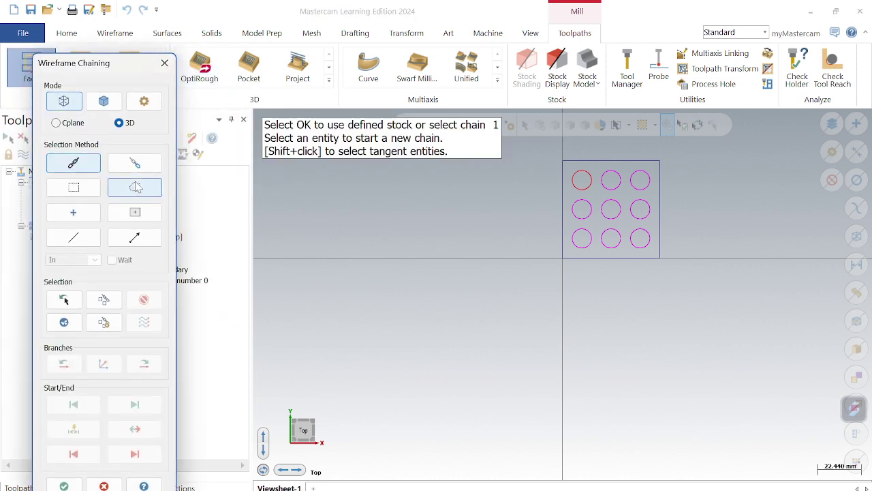
pyautogui.click(558, 197)
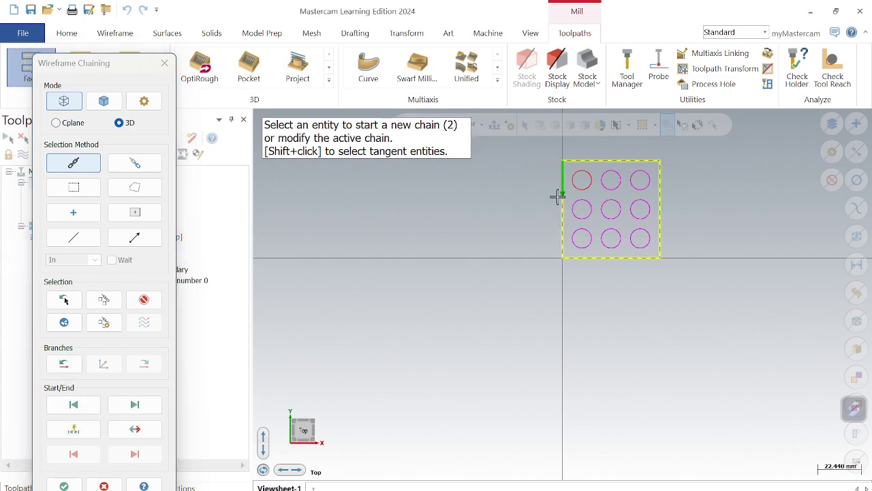
pyautogui.press('Return')
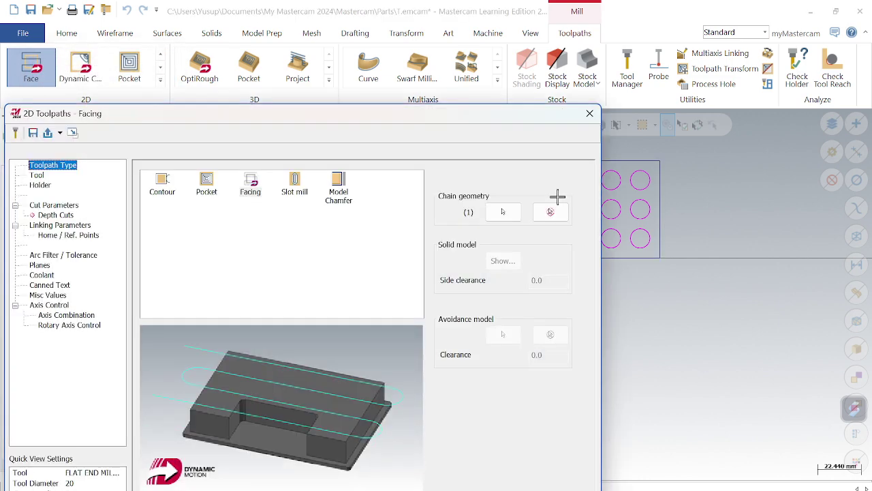
# Step: Assign tool 223, the 20 mm flat end mill from the Mill_mm library, to the facing toolpath
pyautogui.click(39, 176)
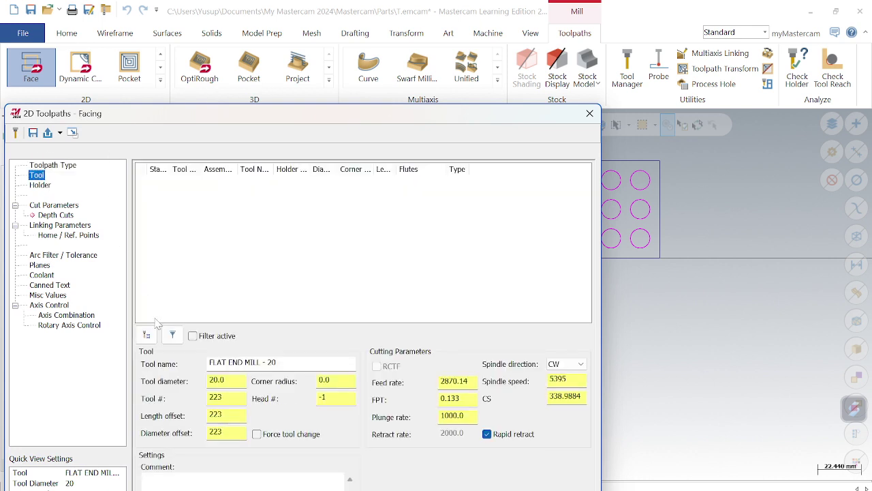
pyautogui.click(148, 337)
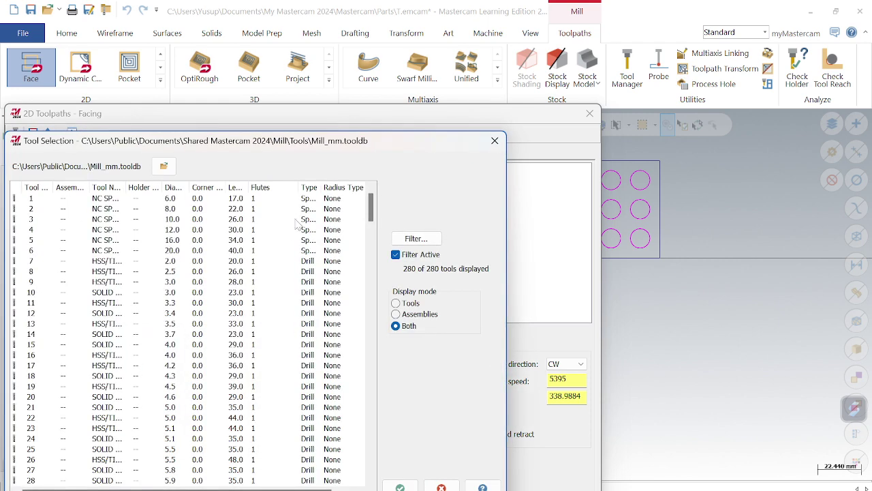
pyautogui.moveTo(370, 208); pyautogui.dragTo(365, 428)
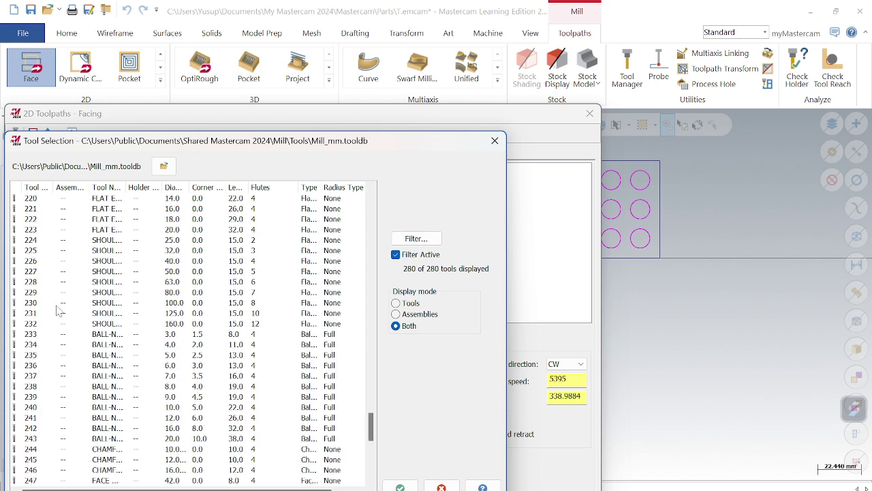
pyautogui.click(41, 230)
pyautogui.click(402, 486)
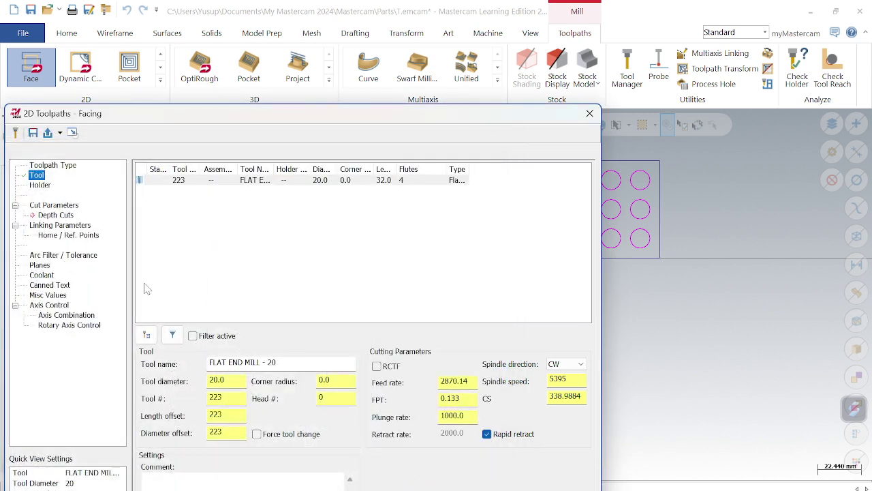
# Step: Review the tool holder and set the facing toolpath's stock to leave on floors to 2 mm
pyautogui.click(49, 190)
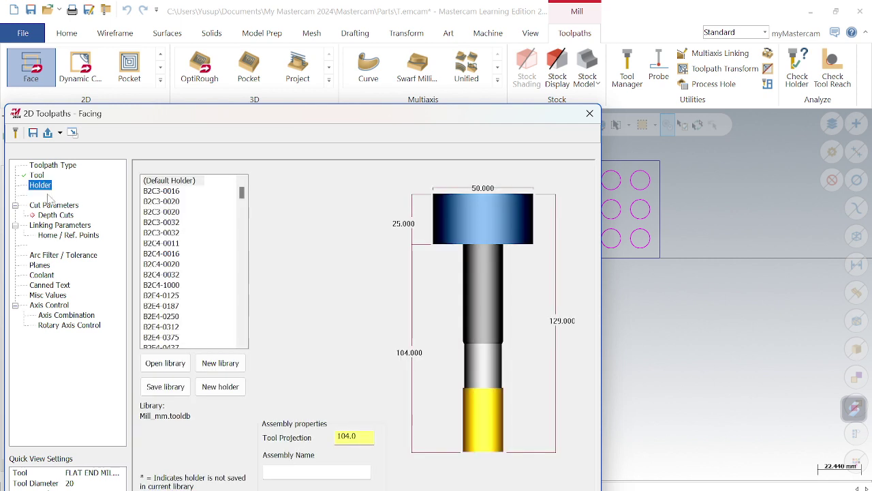
pyautogui.click(53, 206)
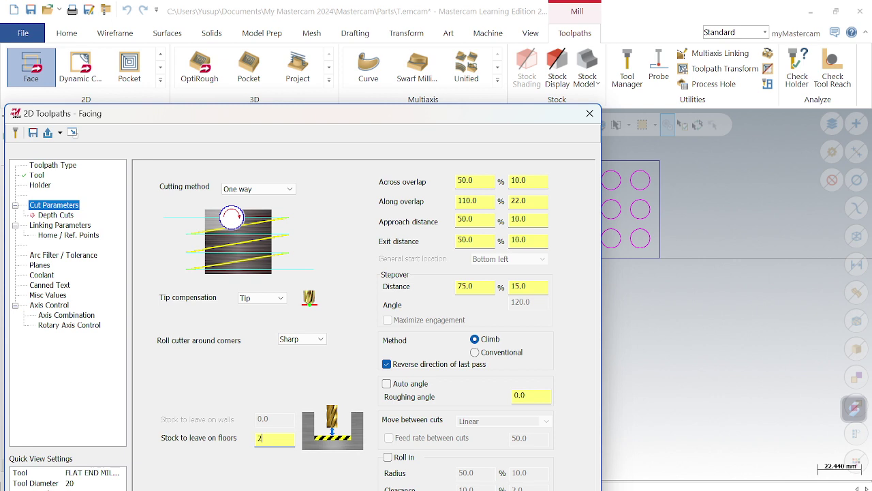
pyautogui.press('Return')
# Step: Recheck the cut parameters and set the facing toolpath's incremental linking depth to 2
pyautogui.click(80, 225)
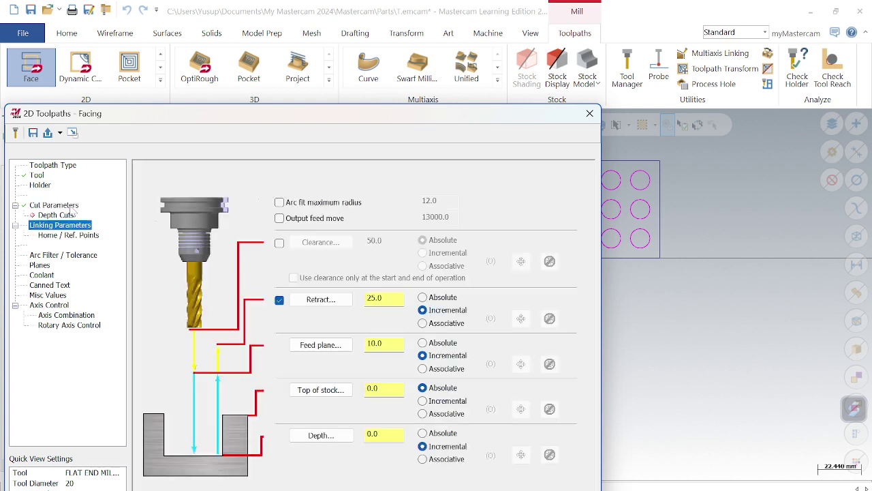
pyautogui.click(71, 206)
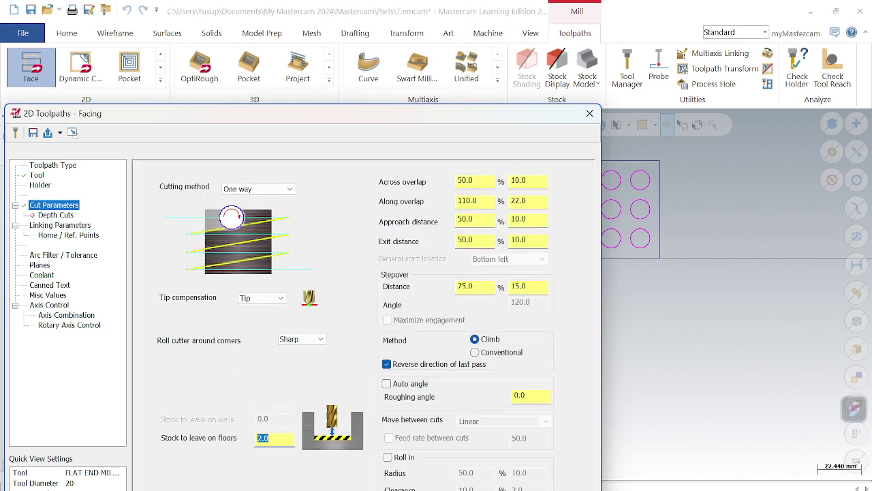
pyautogui.click(69, 226)
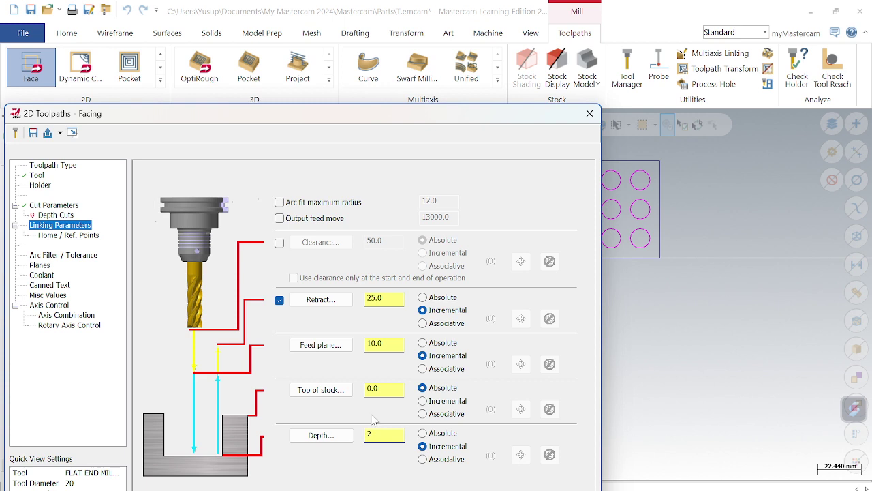
# Step: Turn on Thru-tool coolant for the facing toolpath and close its settings, keeping the operation
pyautogui.click(89, 258)
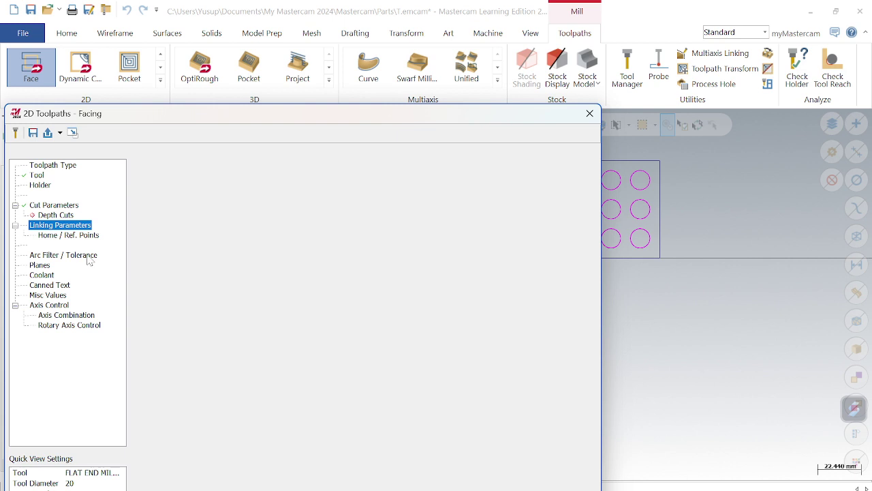
pyautogui.click(40, 265)
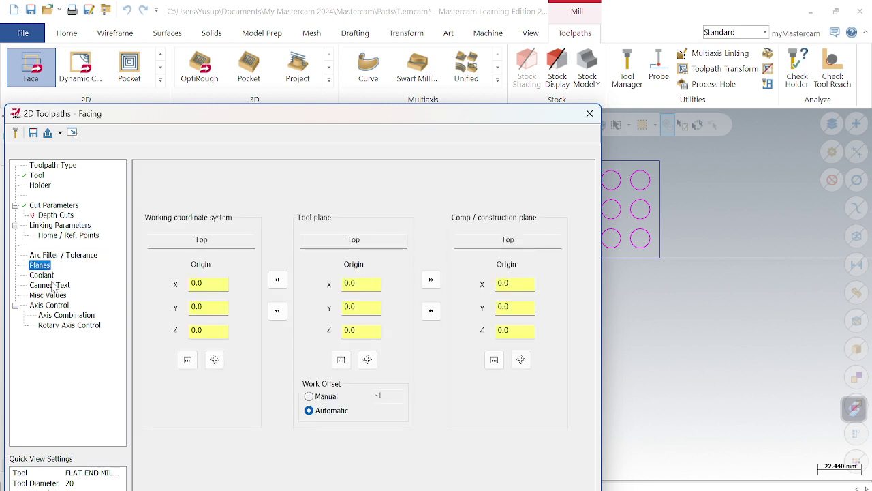
pyautogui.click(50, 278)
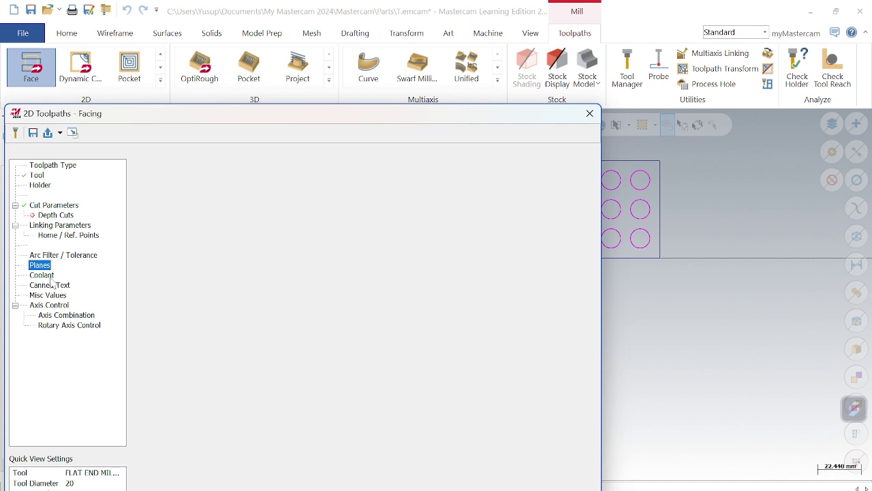
pyautogui.click(383, 276)
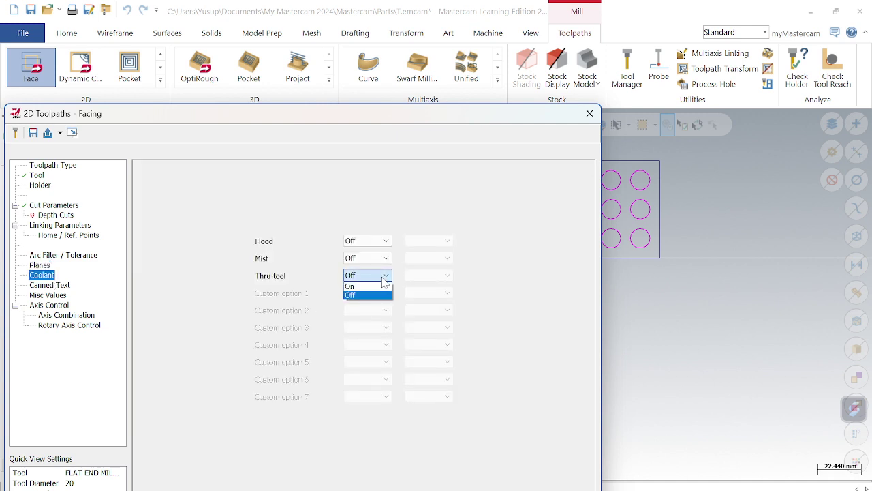
pyautogui.click(381, 286)
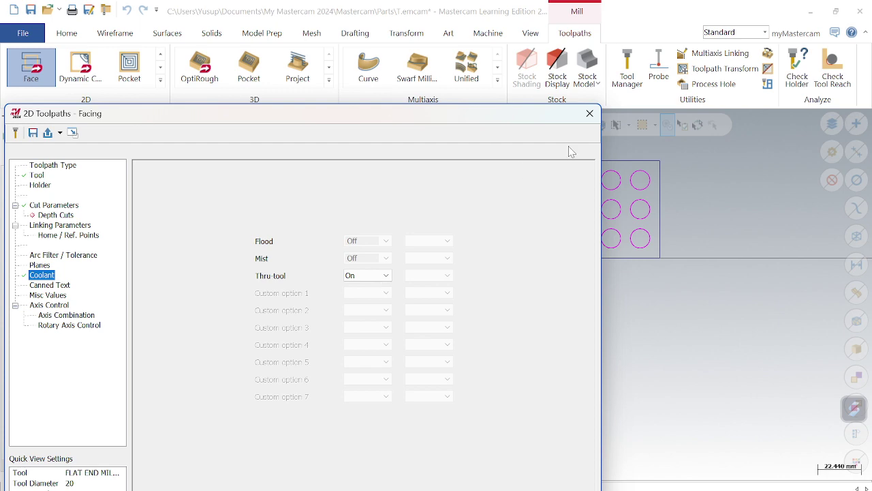
pyautogui.click(590, 112)
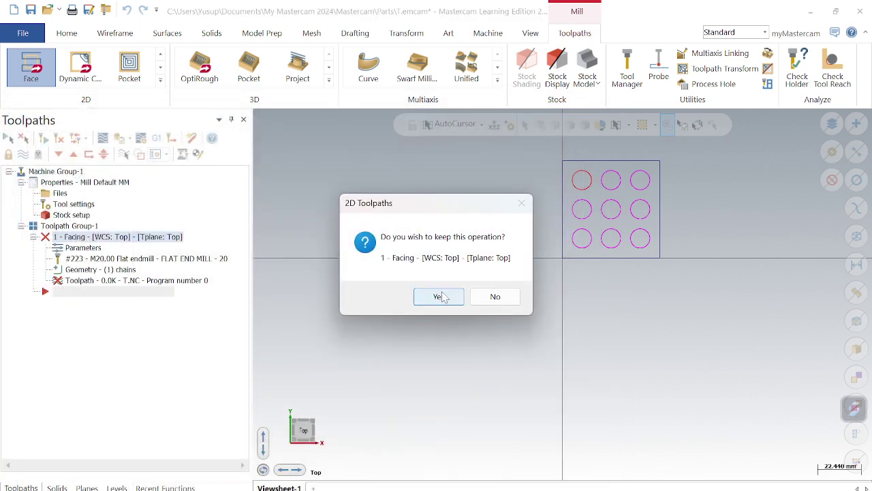
pyautogui.click(439, 296)
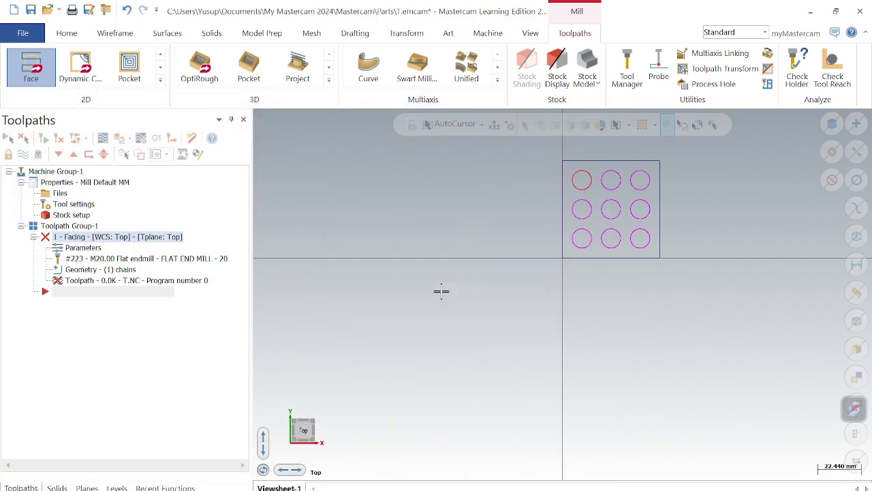
# Step: Create a Drill toolpath on all nine 10 mm holes, picking them row by row in zigzag order from the plate's upper-left hole
pyautogui.click(160, 82)
pyautogui.click(73, 80)
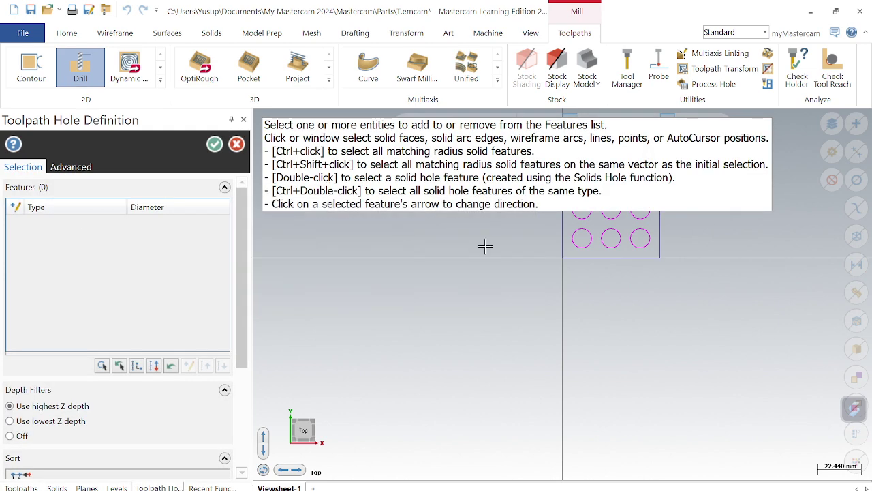
pyautogui.scroll(-2, 642, 260)
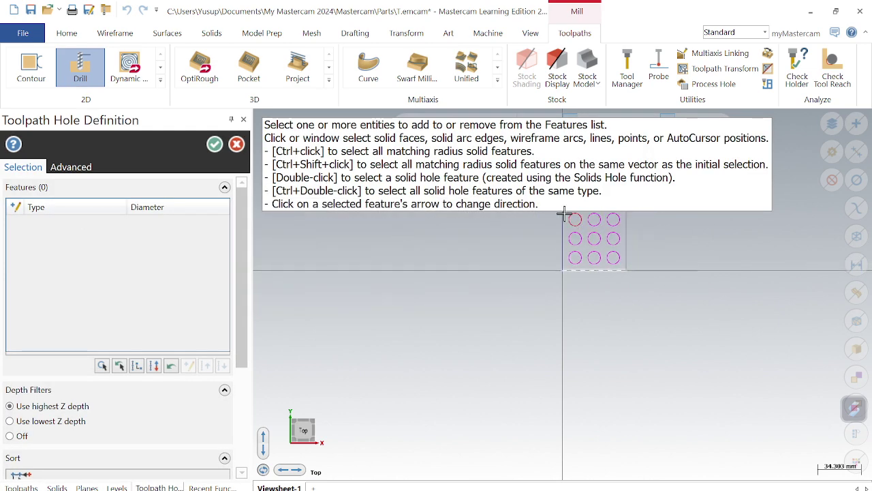
pyautogui.click(575, 220)
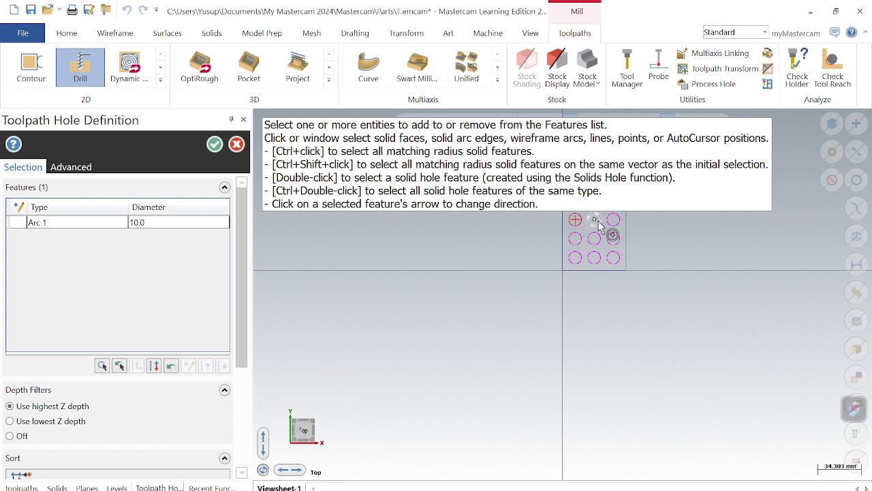
pyautogui.click(594, 219)
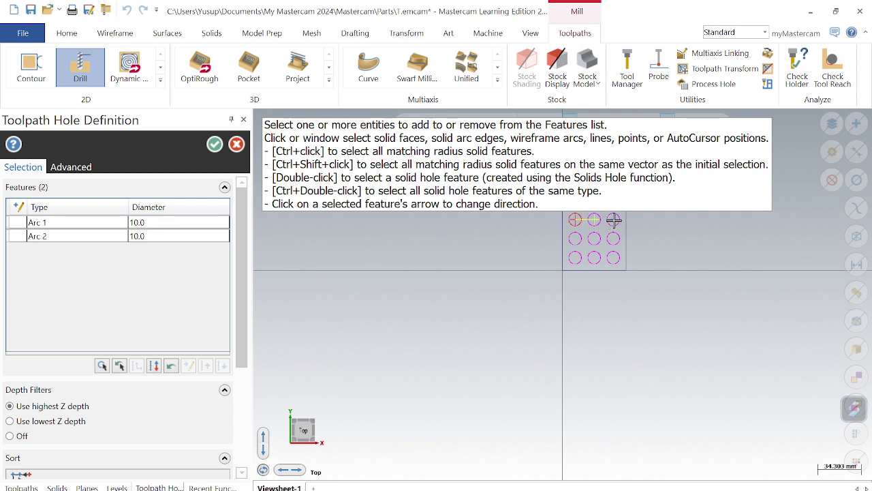
pyautogui.click(614, 220)
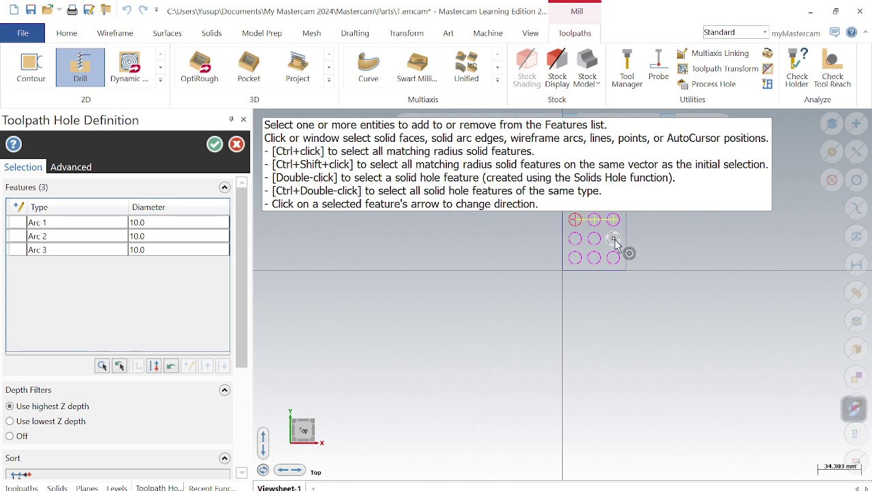
pyautogui.click(614, 239)
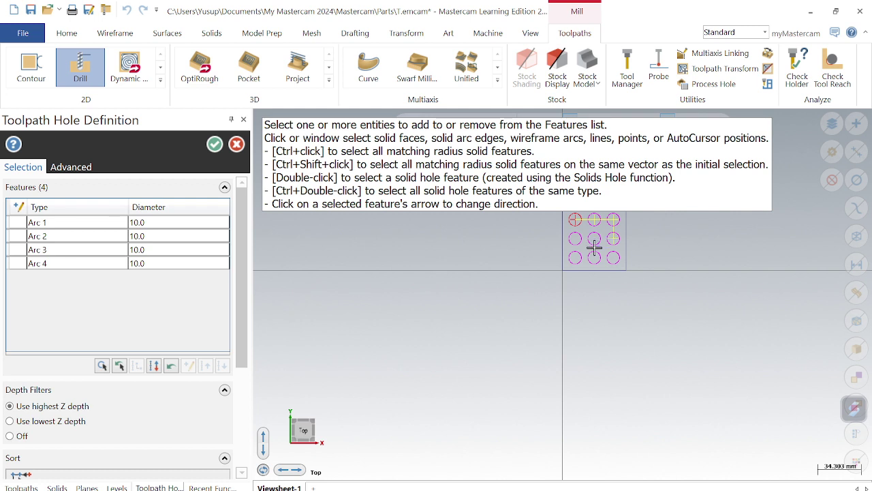
pyautogui.click(595, 238)
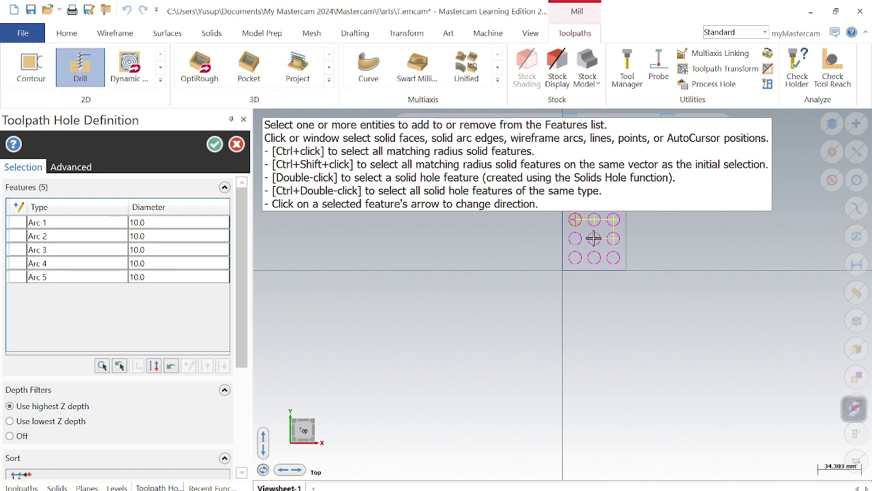
pyautogui.click(575, 239)
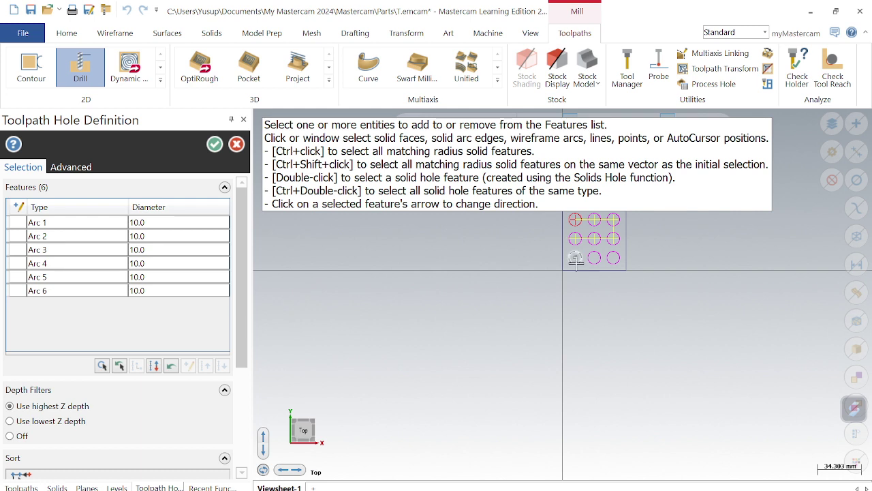
pyautogui.click(576, 259)
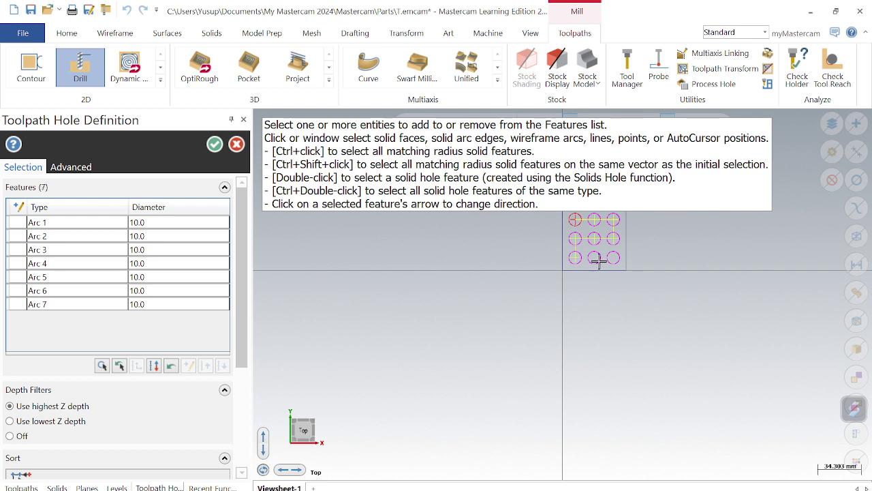
pyautogui.click(594, 257)
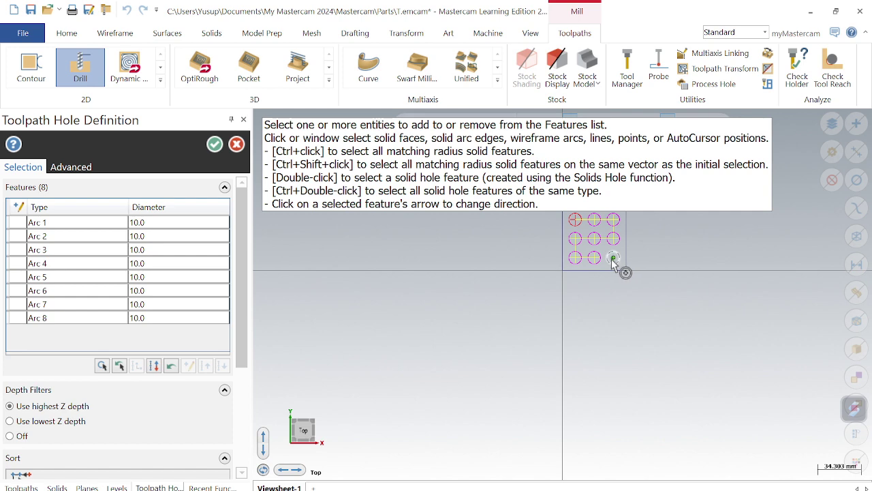
pyautogui.click(612, 258)
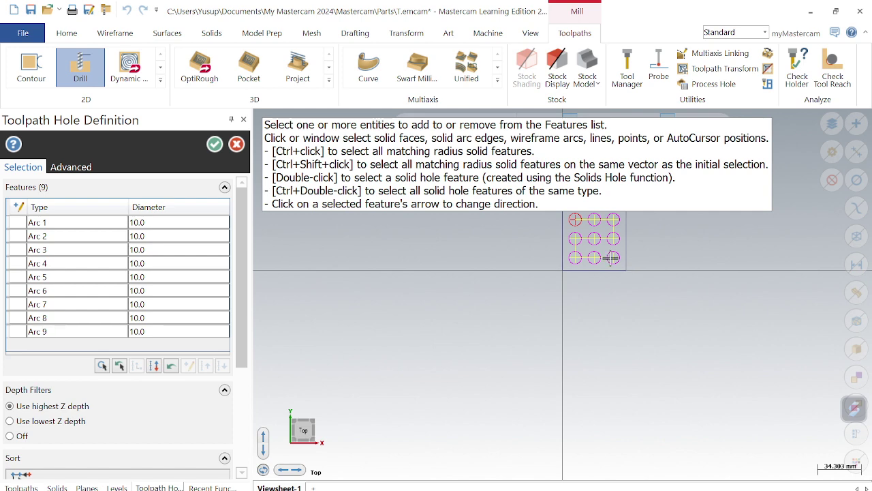
pyautogui.press('Return')
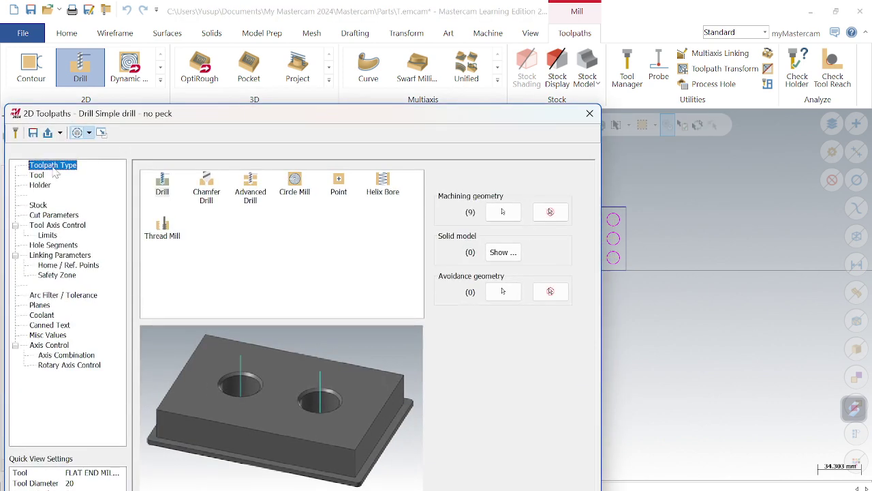
# Step: Assign tool 183, the M8 x 1.25 thread tap from the Mill_mm library, to the drill toolpath
pyautogui.click(37, 176)
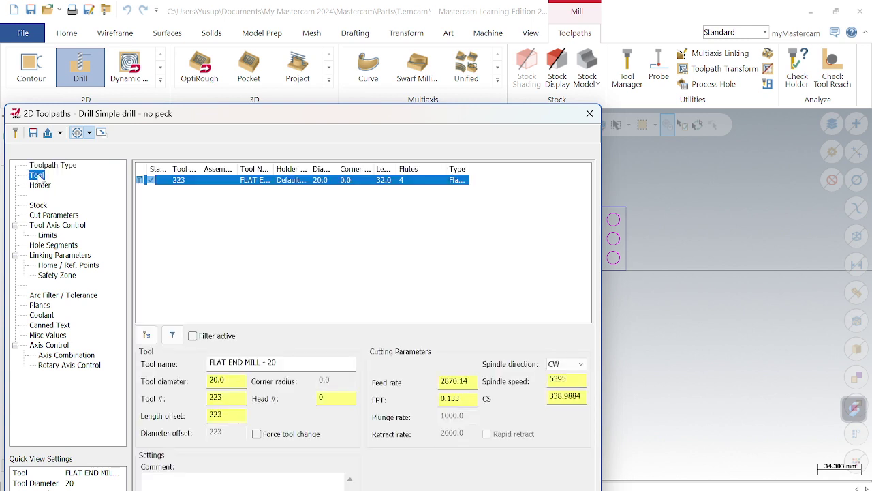
pyautogui.click(147, 334)
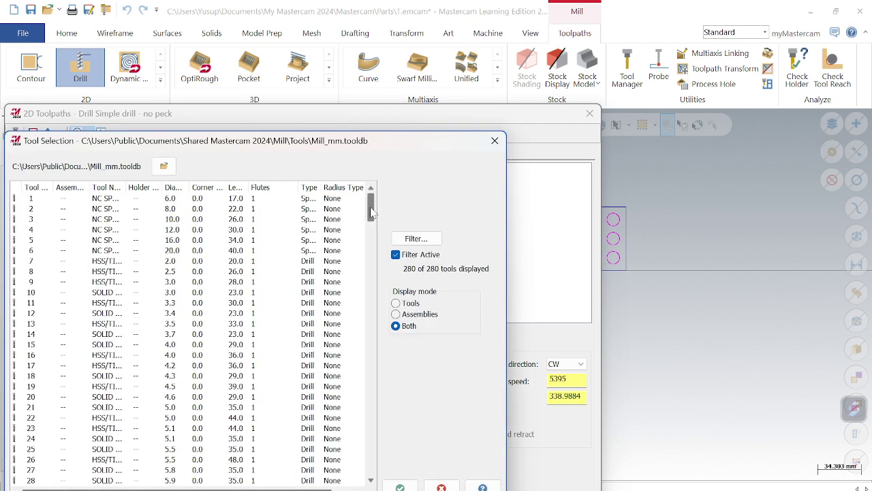
pyautogui.moveTo(371, 213); pyautogui.dragTo(344, 371)
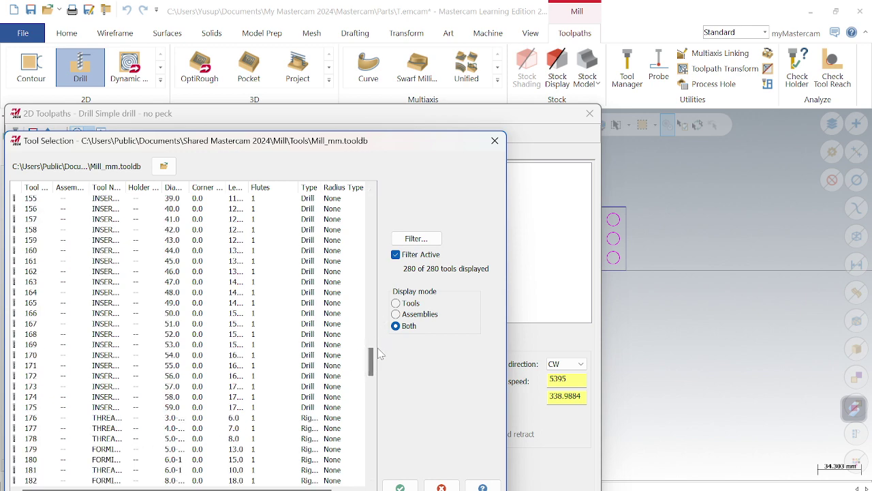
pyautogui.scroll(-2, 376, 366)
pyautogui.scroll(-2, 377, 366)
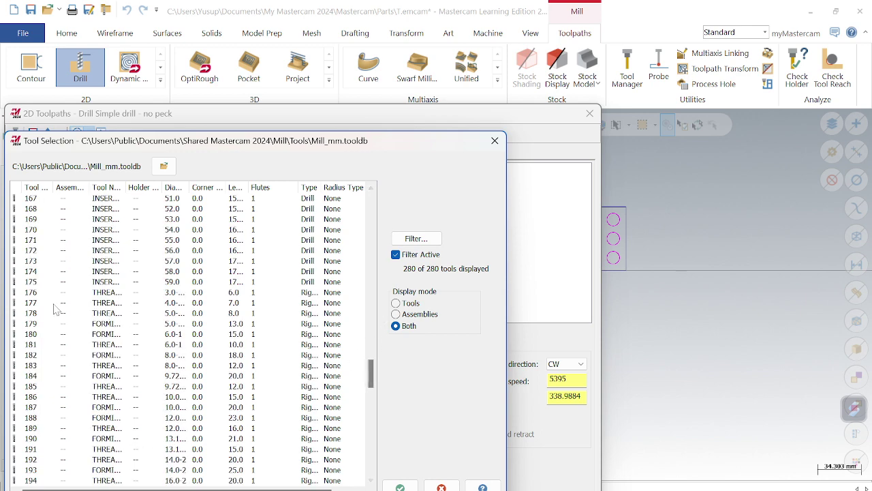
pyautogui.click(35, 368)
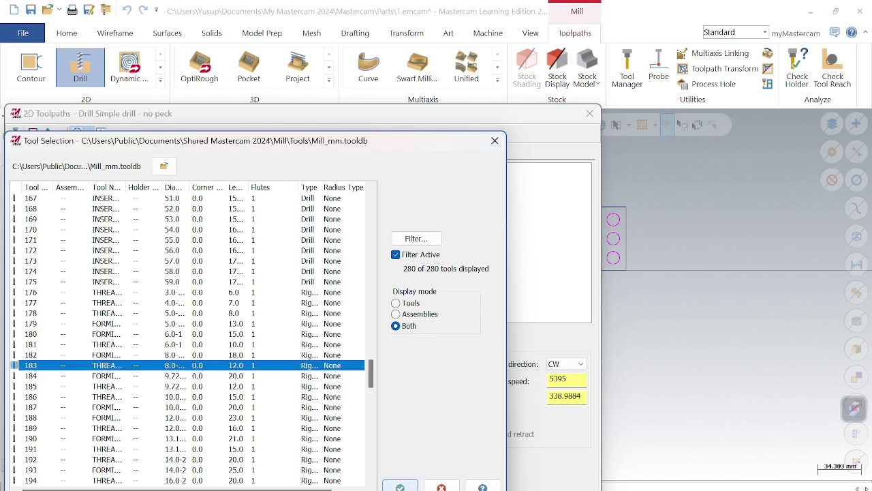
pyautogui.click(400, 487)
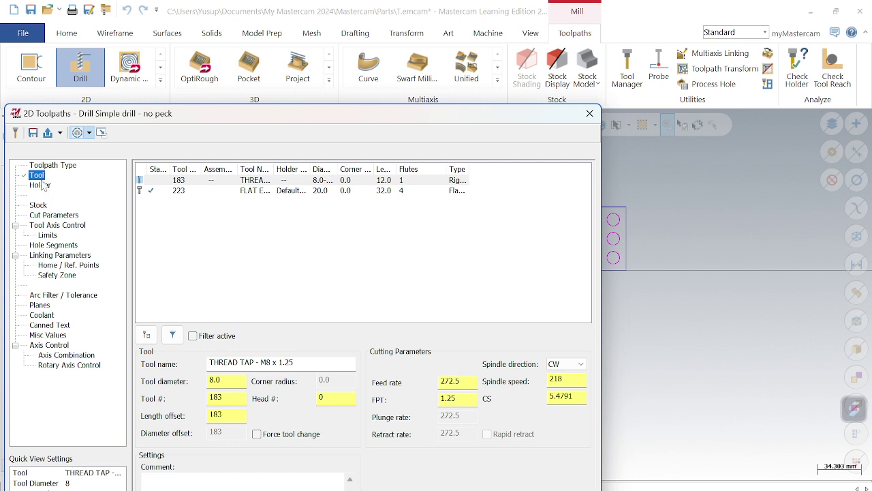
# Step: Review the tool holder and set the drill toolpath's cycle to Peck Drill
pyautogui.click(42, 187)
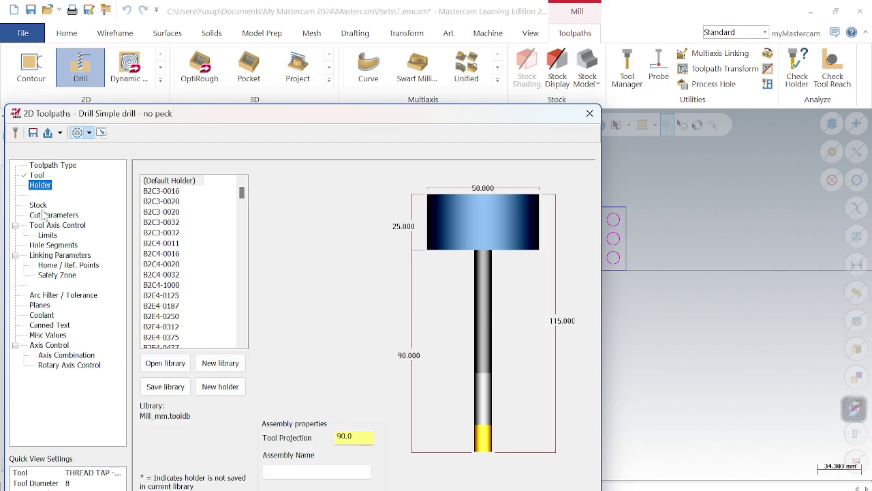
pyautogui.press('Down')
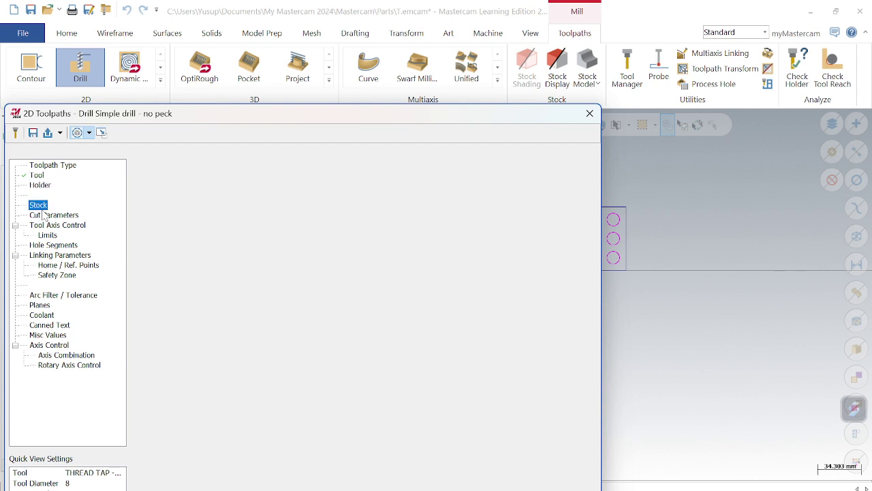
pyautogui.click(54, 219)
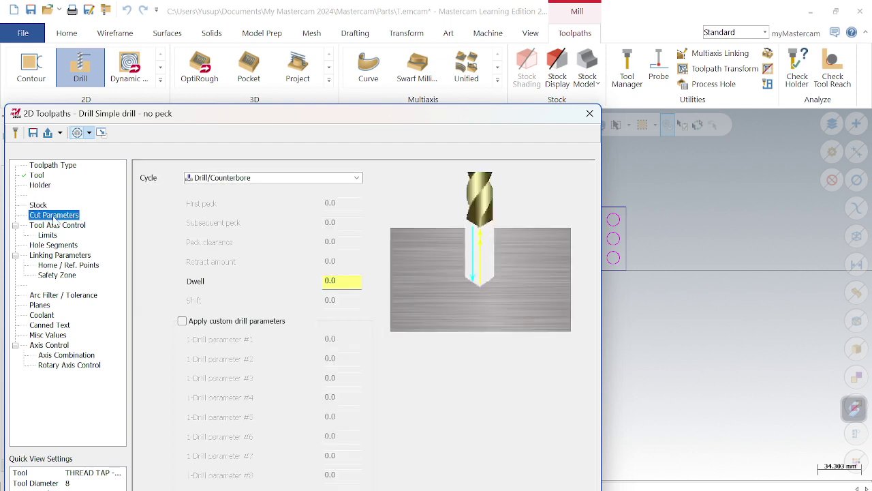
pyautogui.click(356, 178)
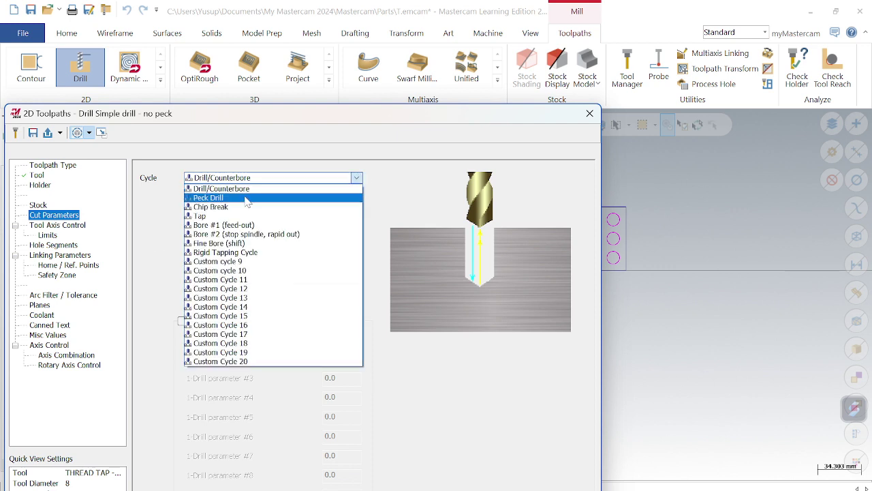
pyautogui.click(247, 198)
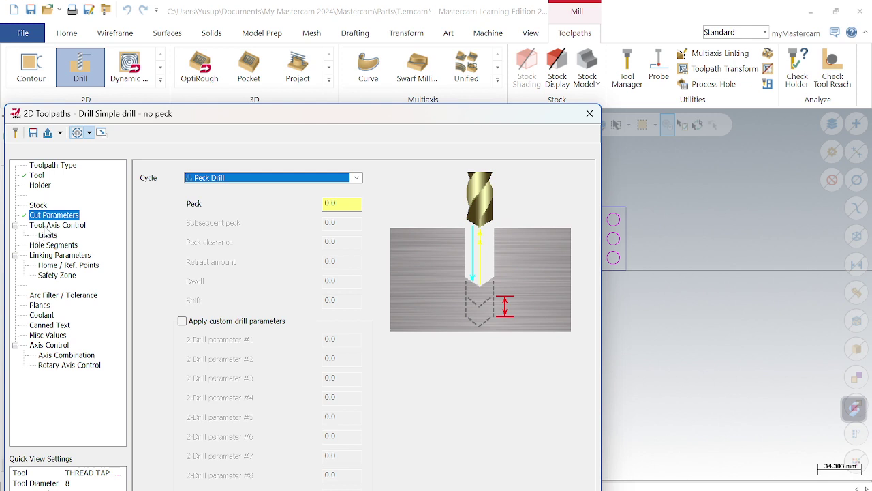
# Step: Review the tool axis control and limits, and set the drill toolpath's incremental linking depth to -2
pyautogui.click(46, 227)
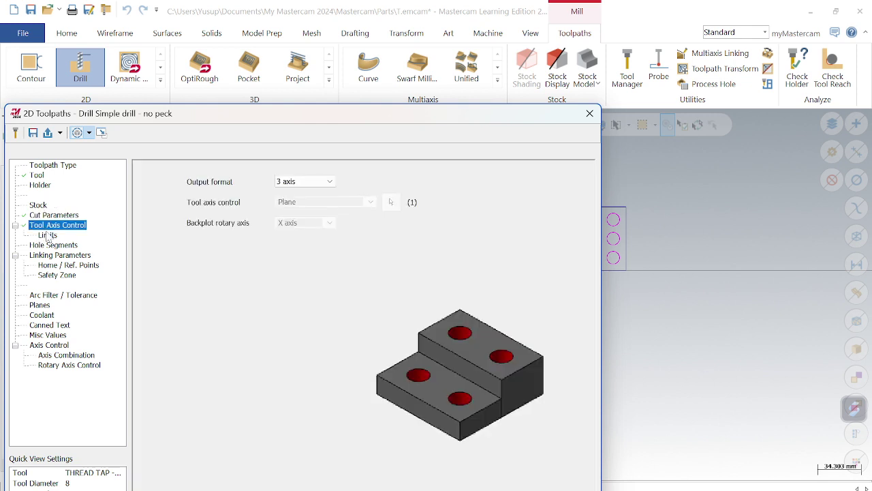
pyautogui.click(48, 235)
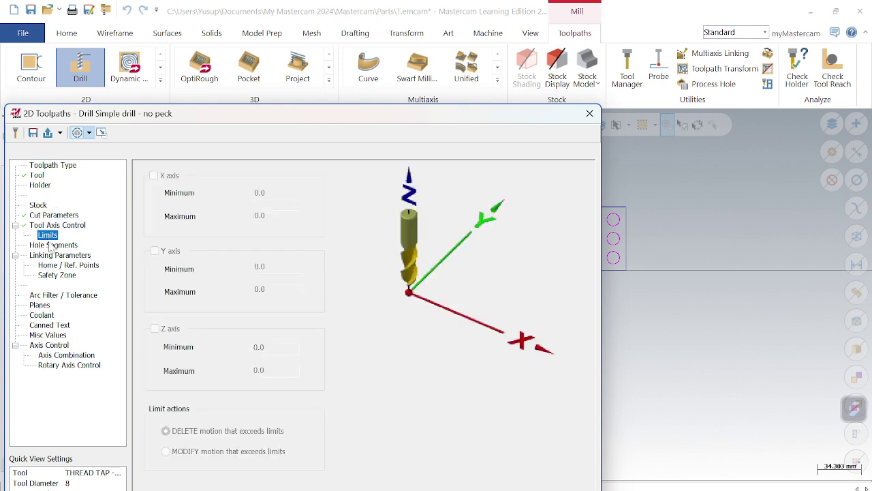
pyautogui.click(52, 245)
pyautogui.click(55, 255)
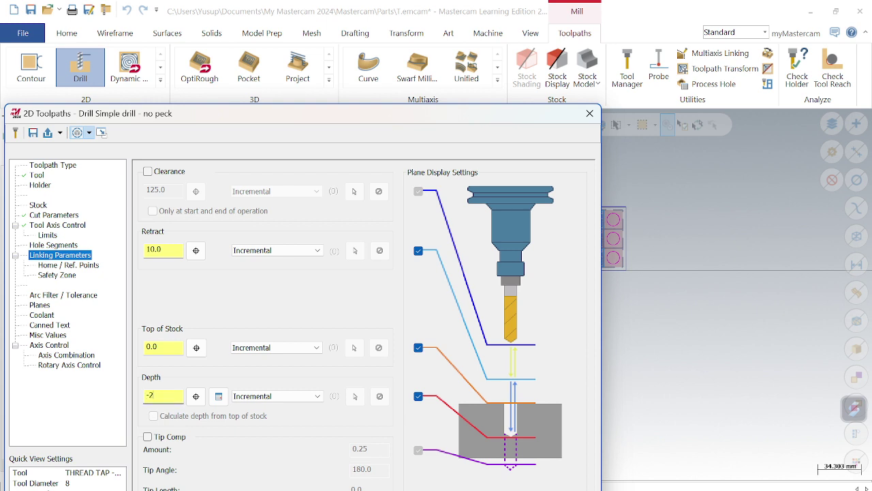
pyautogui.click(59, 266)
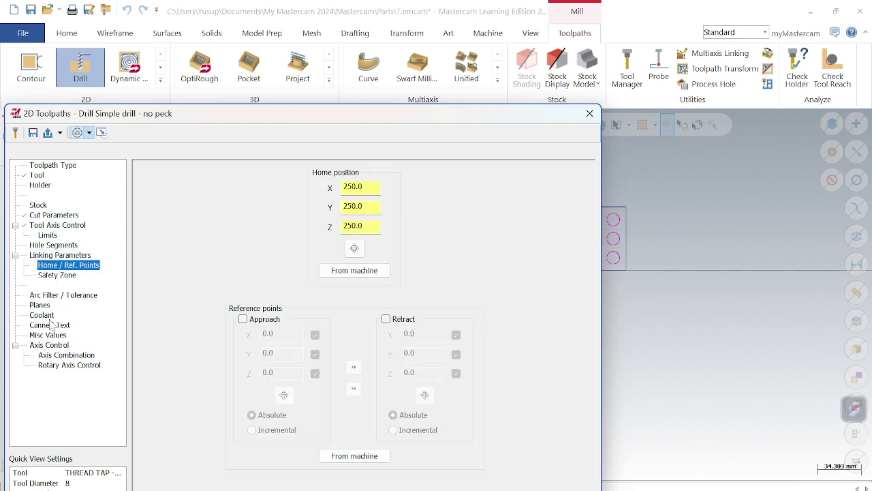
# Step: Turn on Thru-tool coolant for the drill toolpath and close its settings, keeping the operation
pyautogui.click(51, 323)
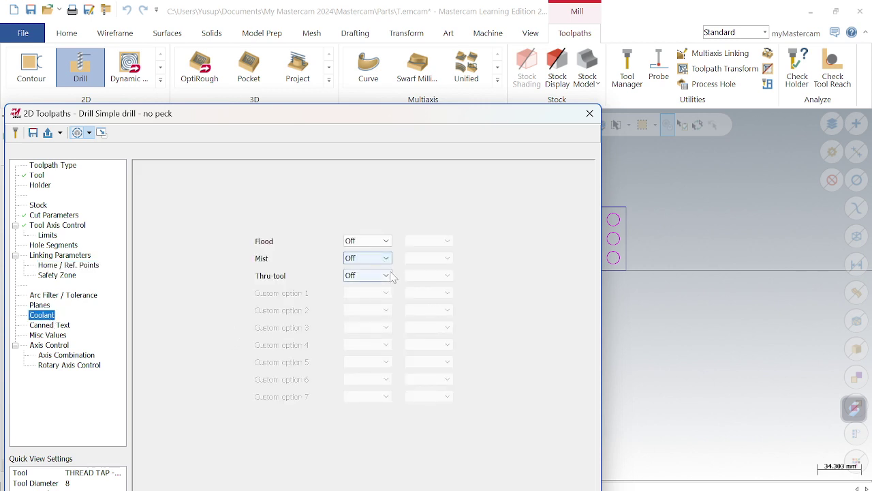
pyautogui.click(386, 276)
pyautogui.click(378, 287)
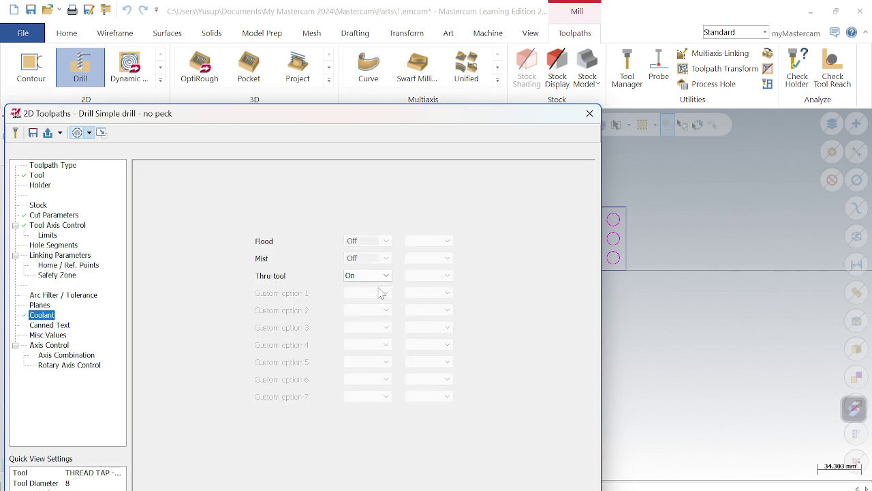
pyautogui.click(590, 113)
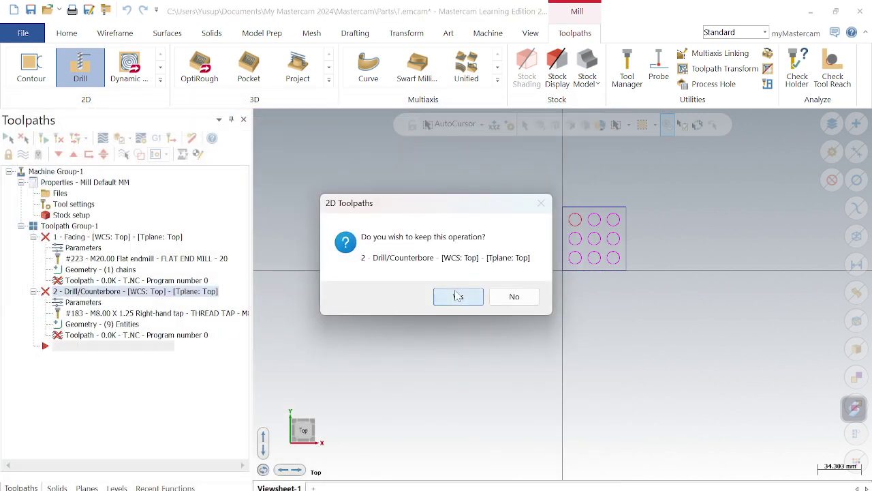
pyautogui.click(458, 296)
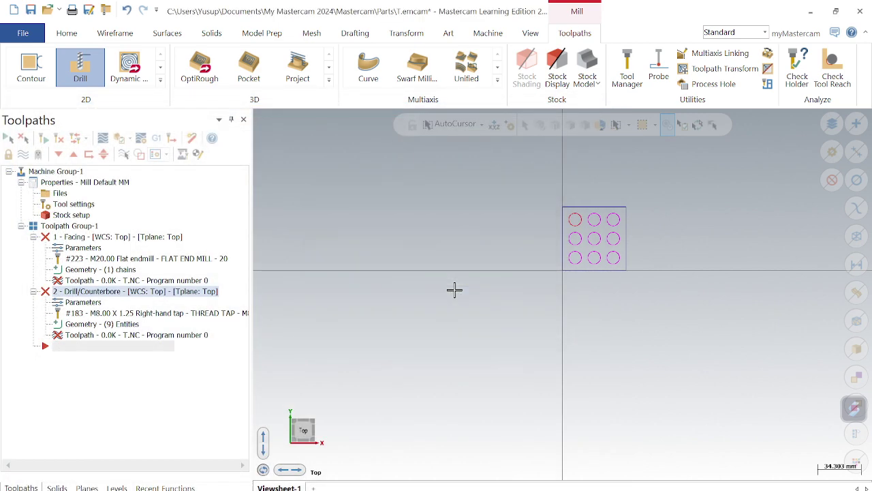
# Step: Start another drill toolpath and select all nine 10 mm circles of the 3 × 3 array as its hole features
pyautogui.click(83, 64)
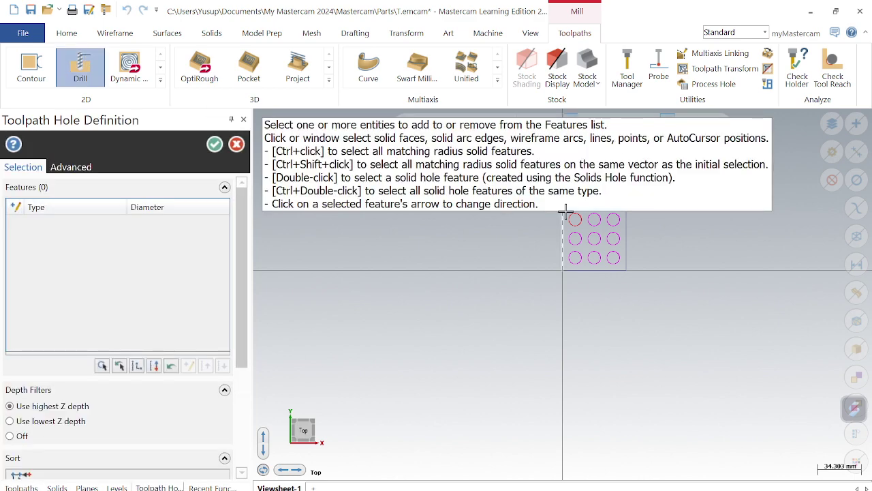
pyautogui.click(575, 222)
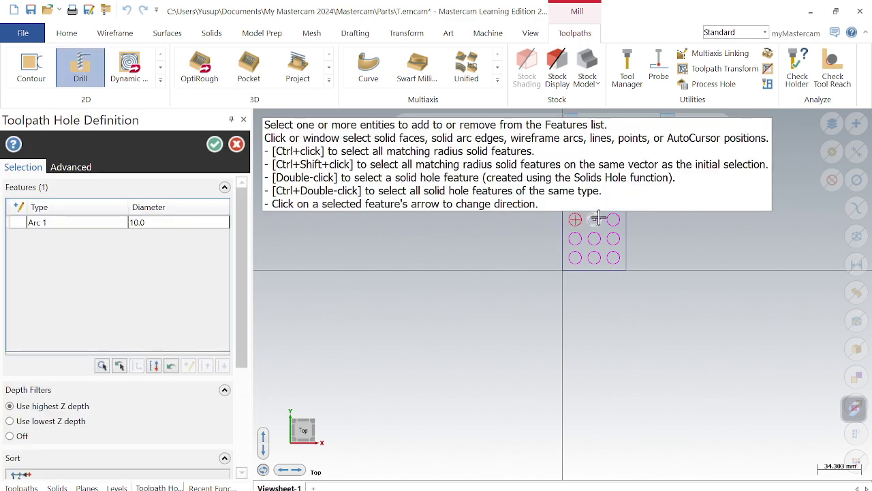
pyautogui.click(595, 221)
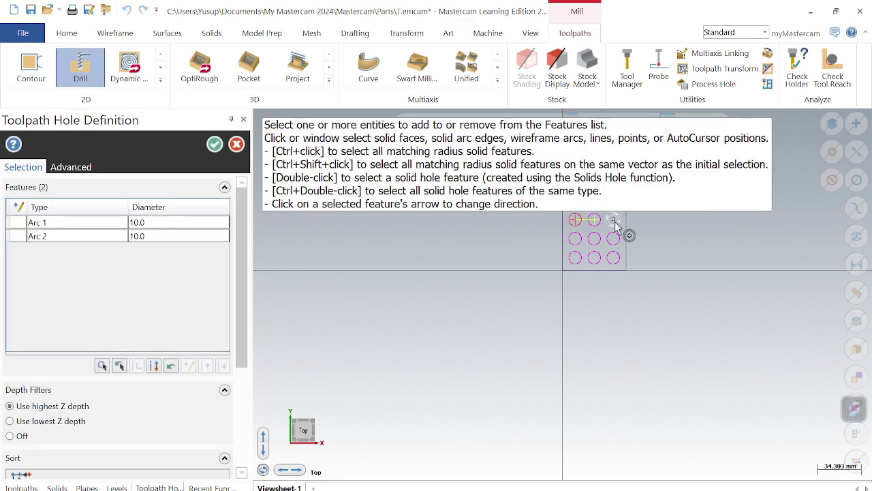
pyautogui.click(612, 220)
pyautogui.click(614, 238)
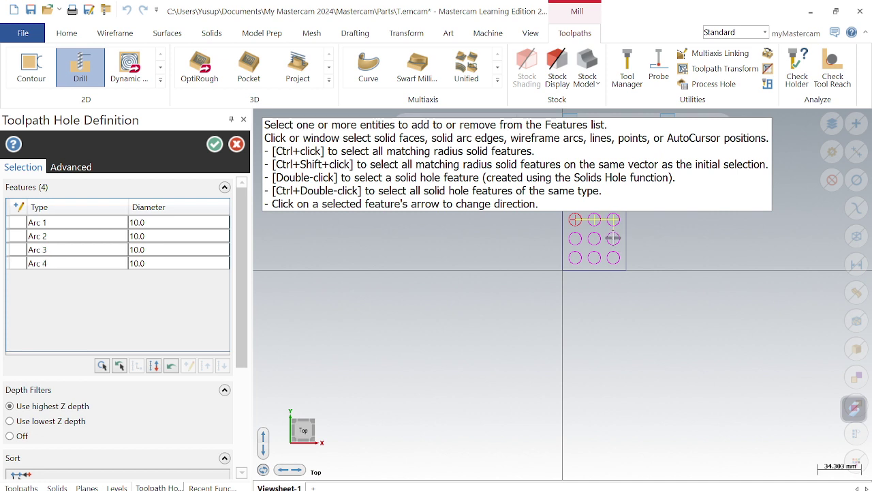
pyautogui.click(594, 238)
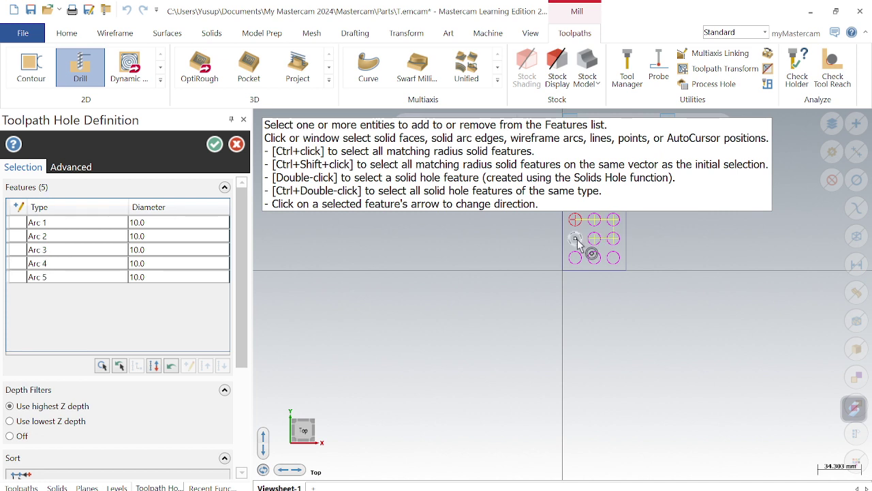
pyautogui.click(575, 238)
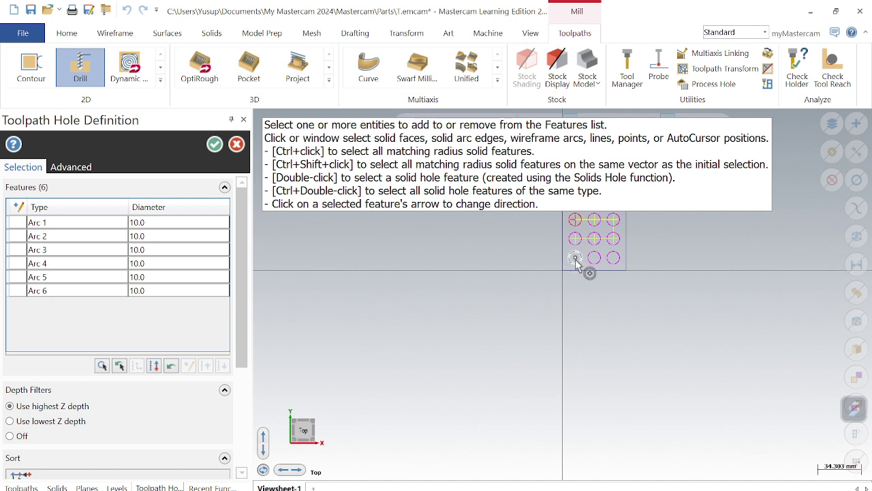
pyautogui.click(575, 259)
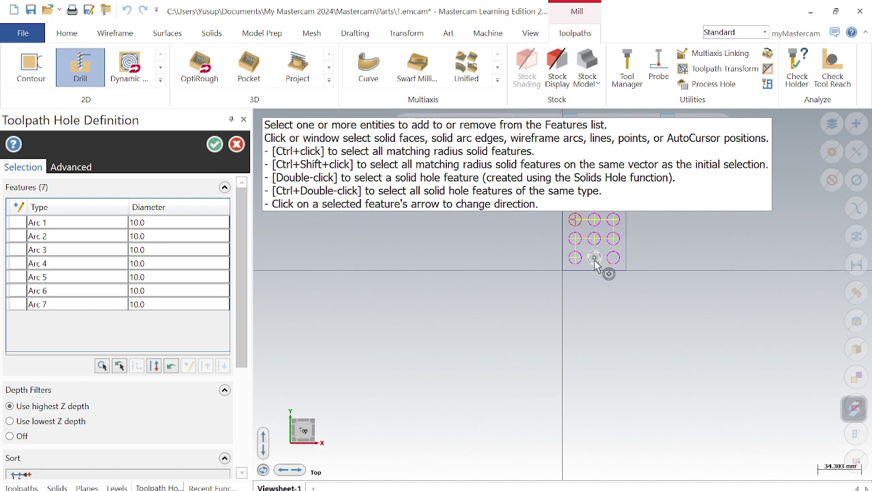
pyautogui.click(594, 258)
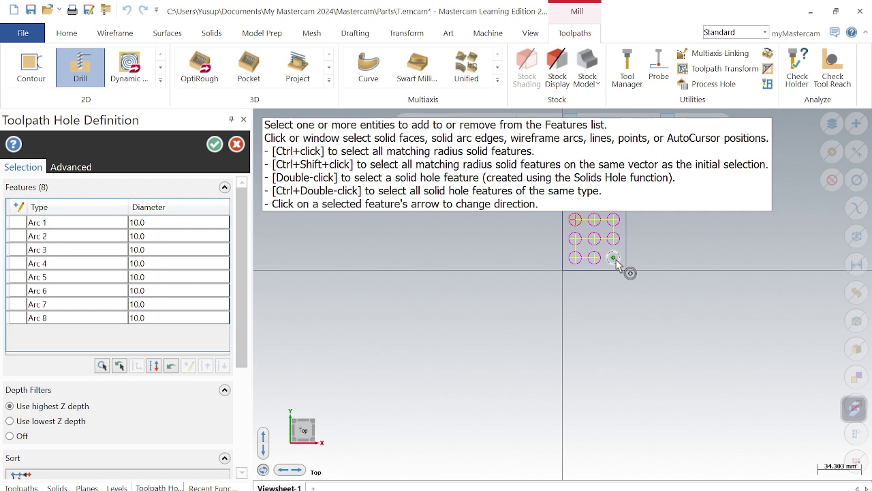
pyautogui.click(614, 258)
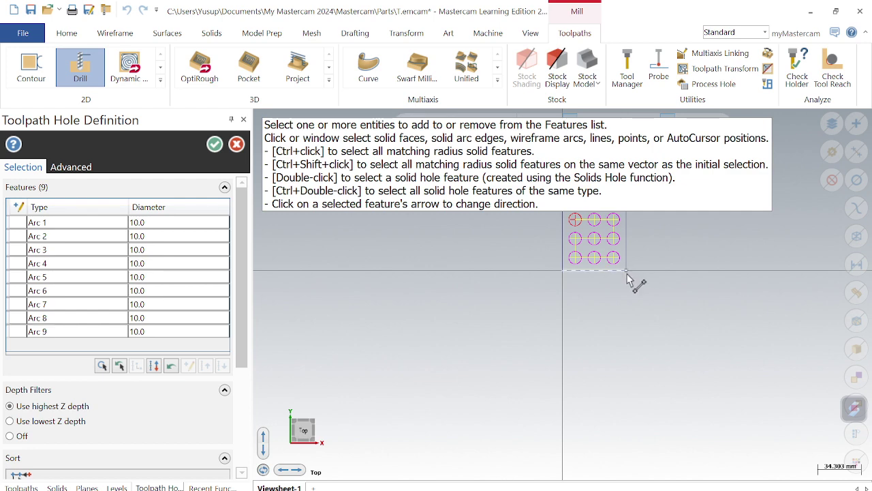
pyautogui.press('Return')
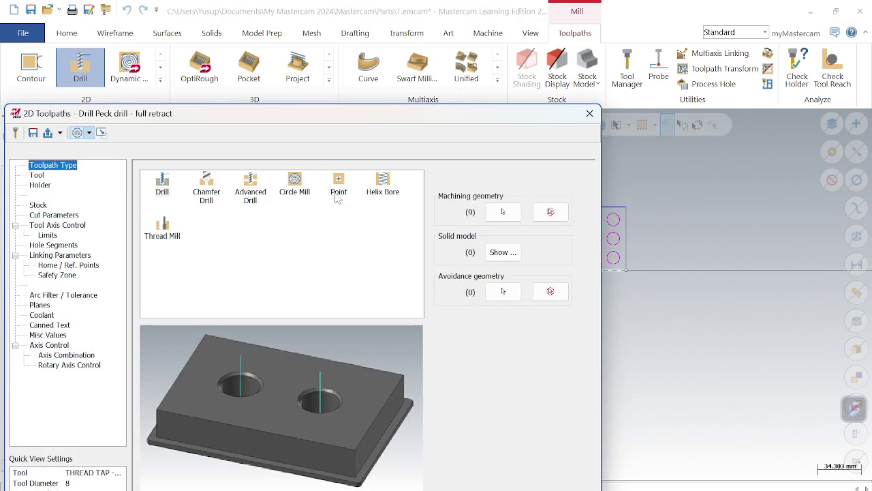
# Step: Assign tool 182, the M8 x 1.25 forming thread tap from the Mill_mm library, to the new drill toolpath
pyautogui.click(38, 175)
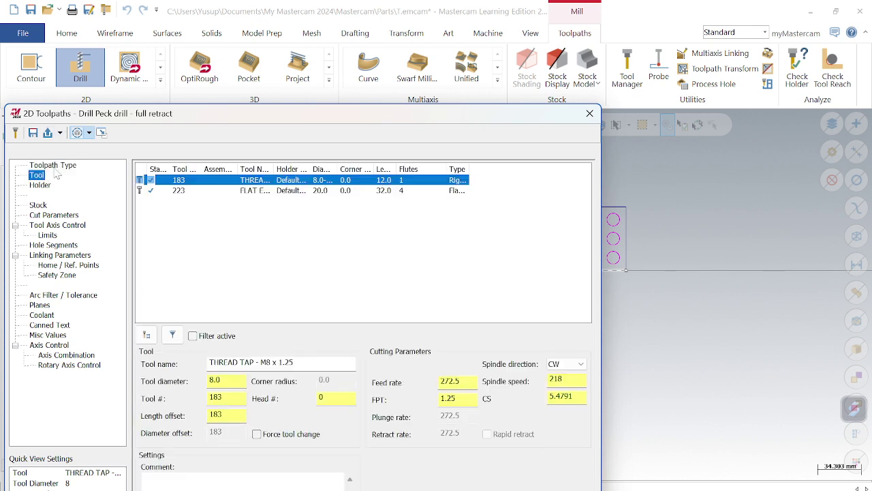
pyautogui.click(149, 336)
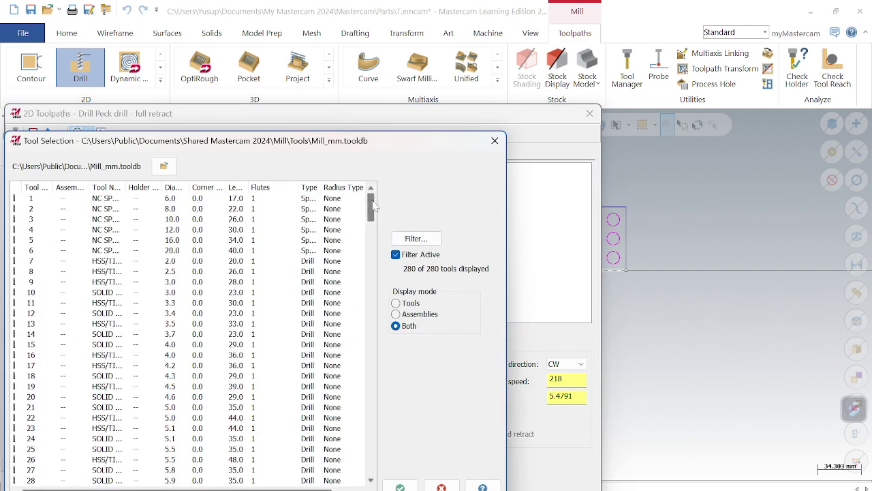
pyautogui.moveTo(373, 205); pyautogui.dragTo(381, 426)
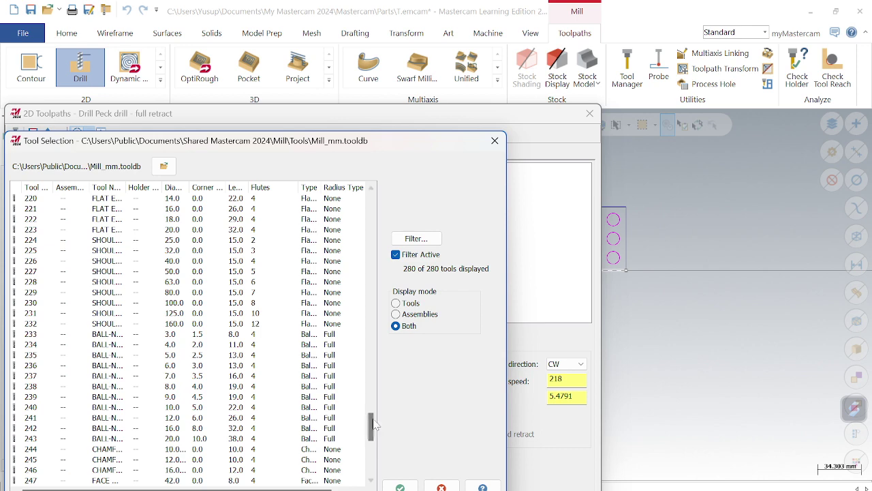
pyautogui.moveTo(375, 426); pyautogui.dragTo(375, 382)
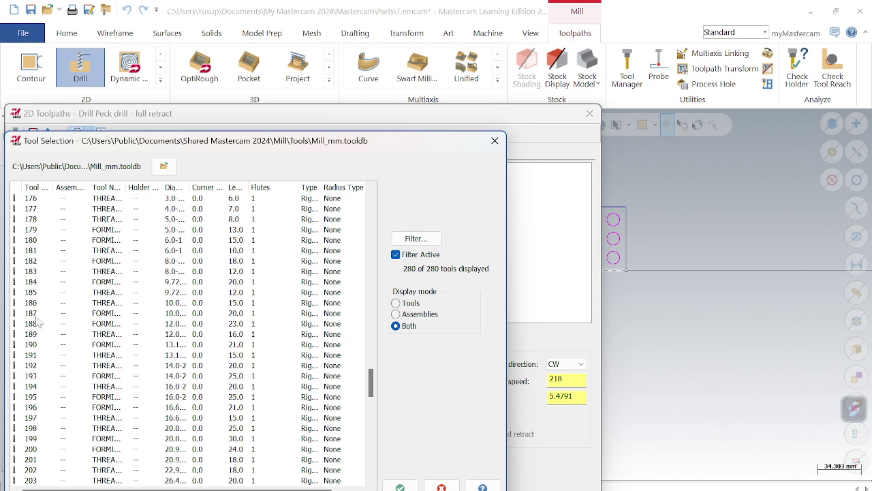
pyautogui.click(38, 262)
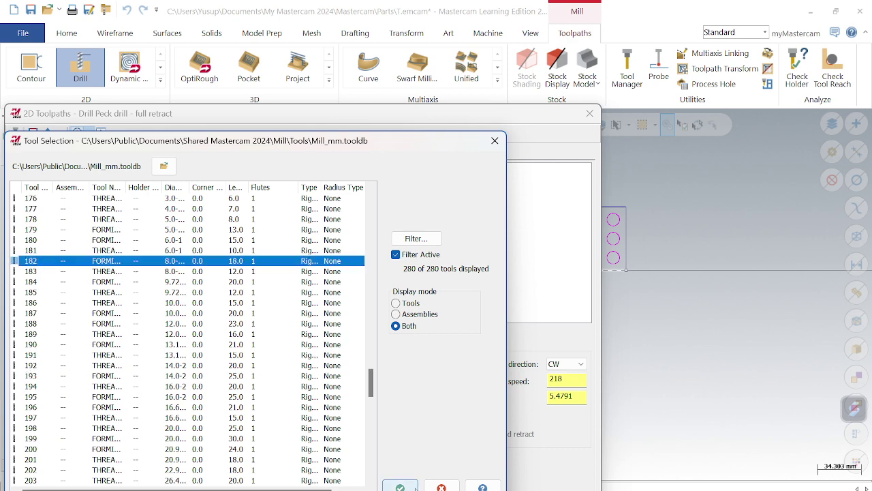
pyautogui.click(412, 487)
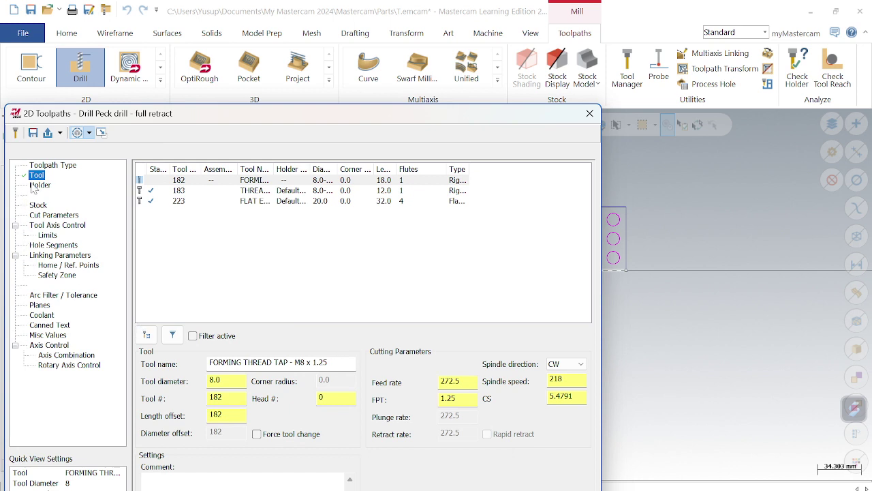
# Step: Review the stock options and set the new toolpath's drilling cycle to Tap
pyautogui.click(39, 205)
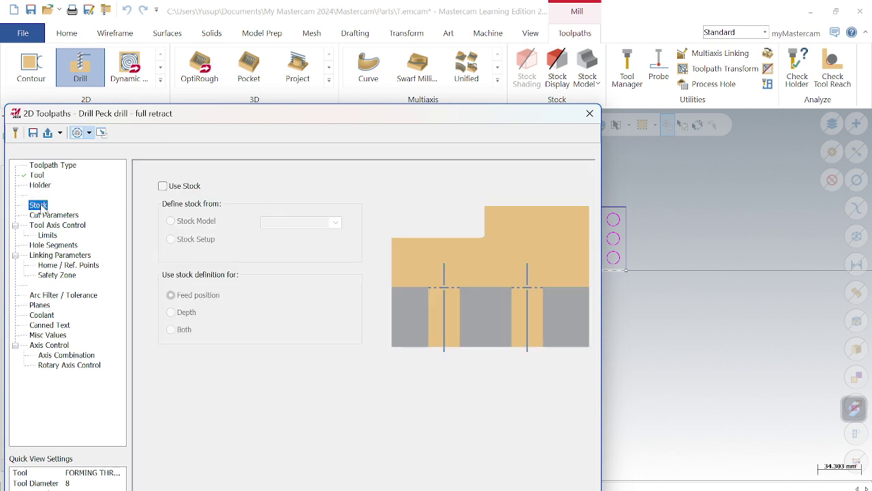
pyautogui.click(45, 216)
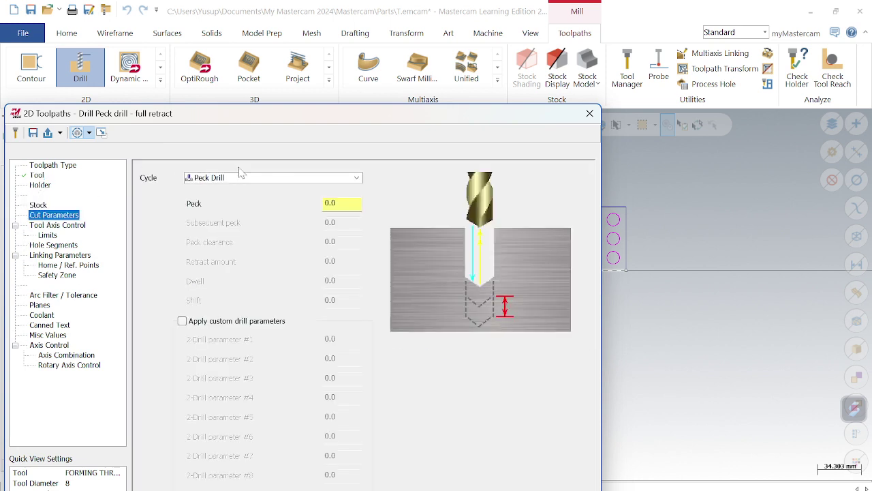
pyautogui.click(355, 177)
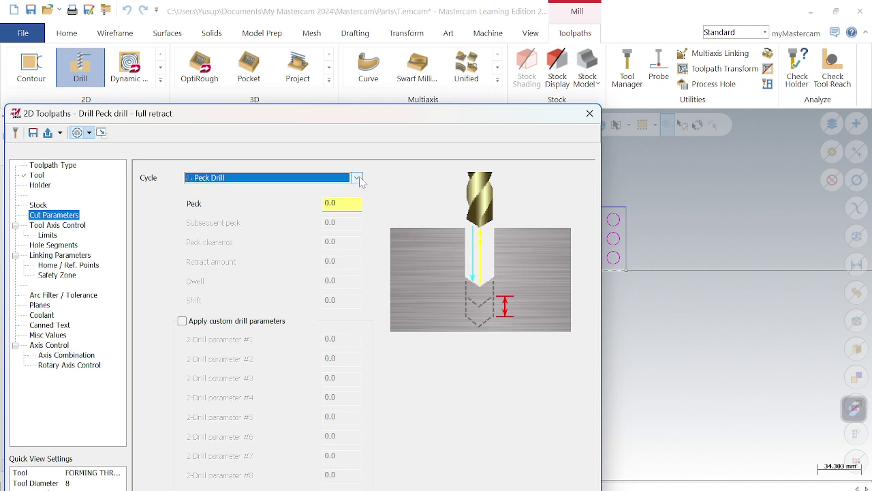
pyautogui.click(256, 216)
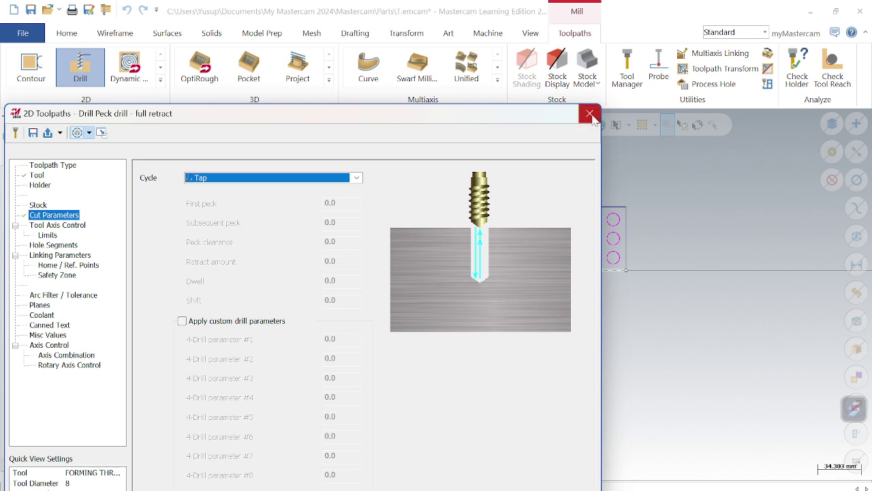
# Step: Review the tap toolpath's axis control, limits, hole segments and linking parameters, and close its settings, keeping the operation
pyautogui.click(59, 227)
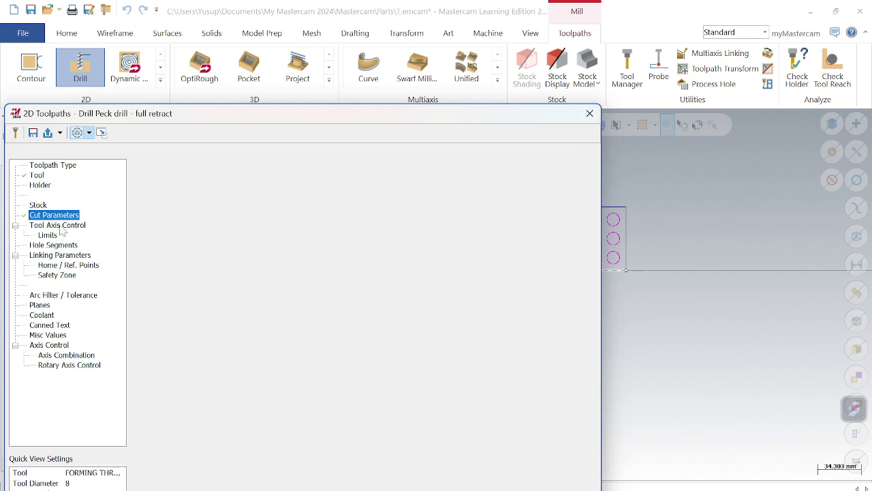
pyautogui.click(54, 236)
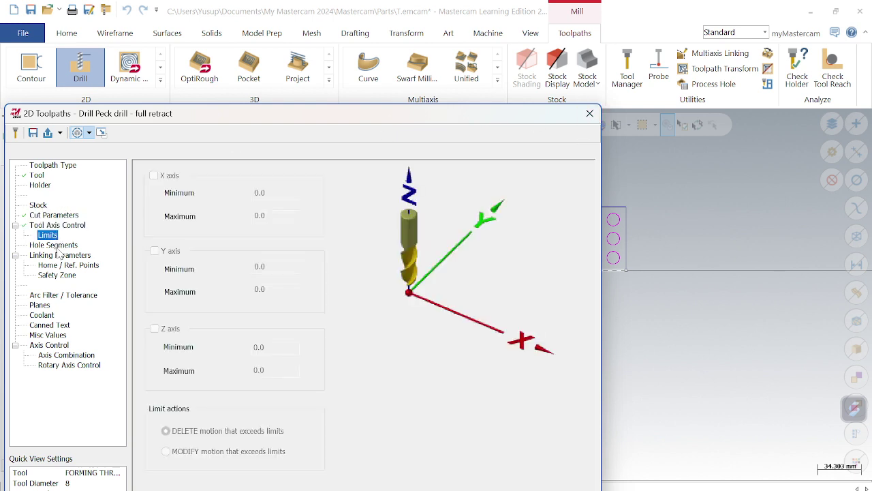
pyautogui.click(57, 245)
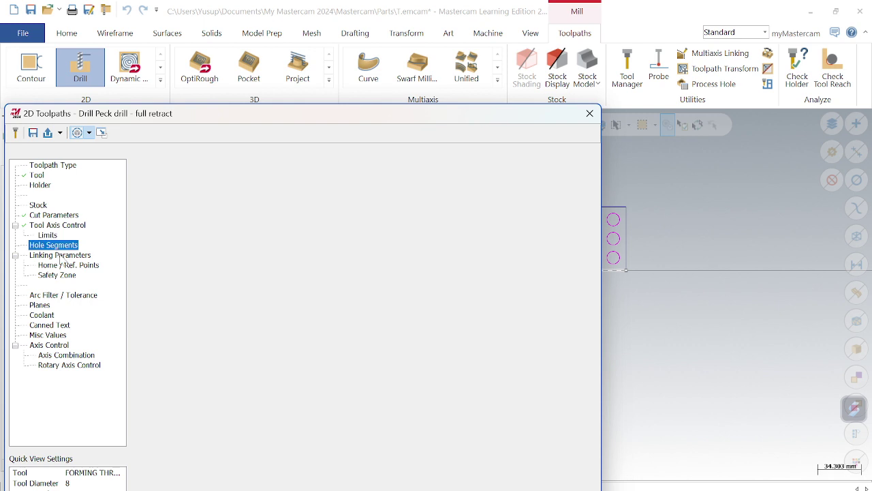
pyautogui.click(60, 256)
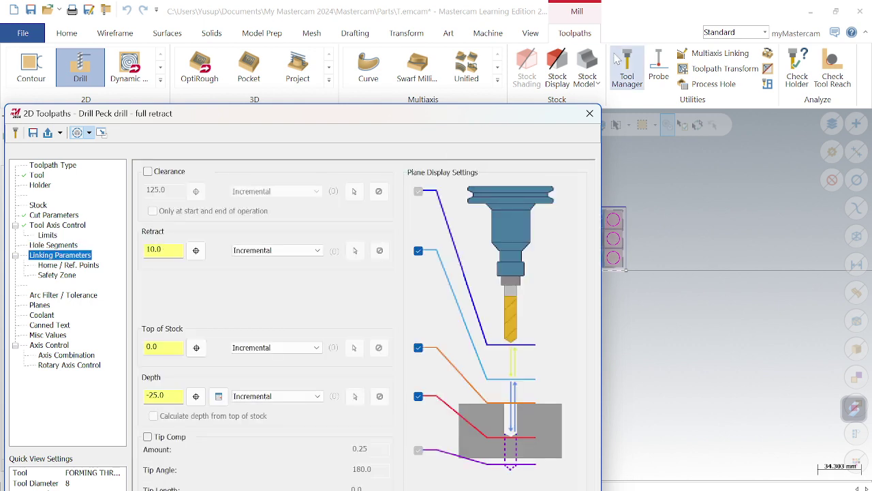
pyautogui.click(590, 113)
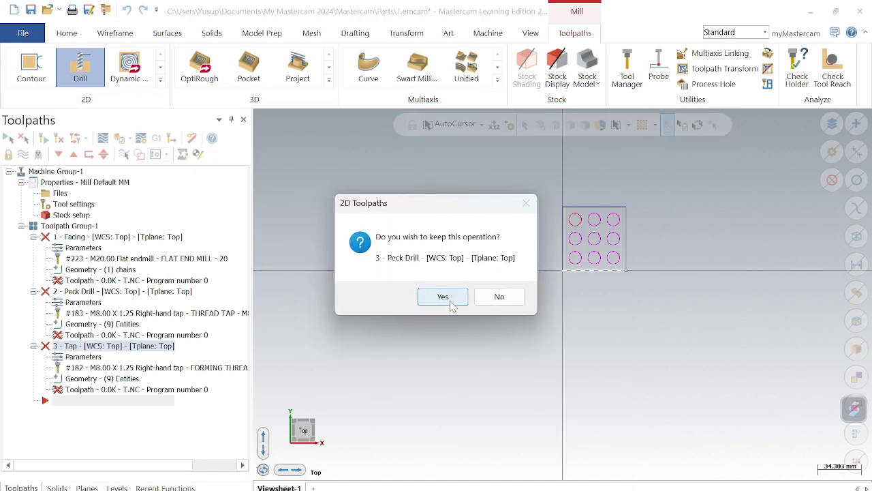
pyautogui.click(442, 298)
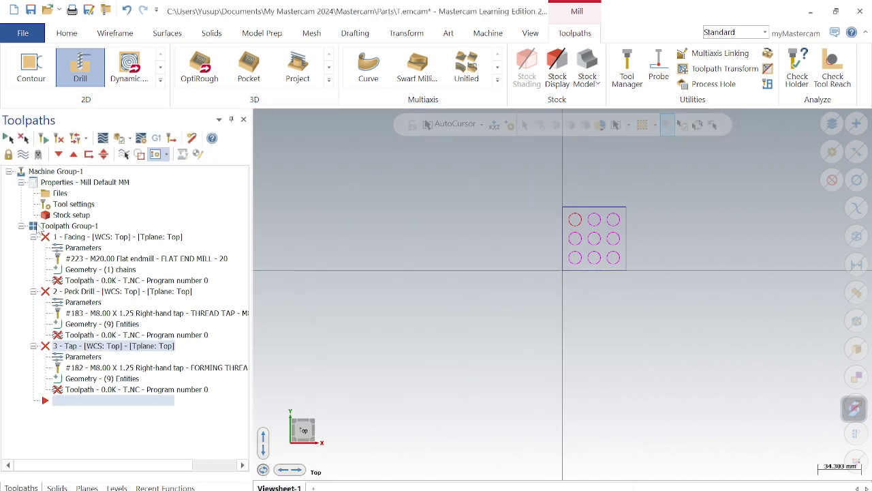
# Step: Select all operations in Toolpath Group-1 and open them in the Verify simulator, regenerating the unlocked operations
pyautogui.click(41, 229)
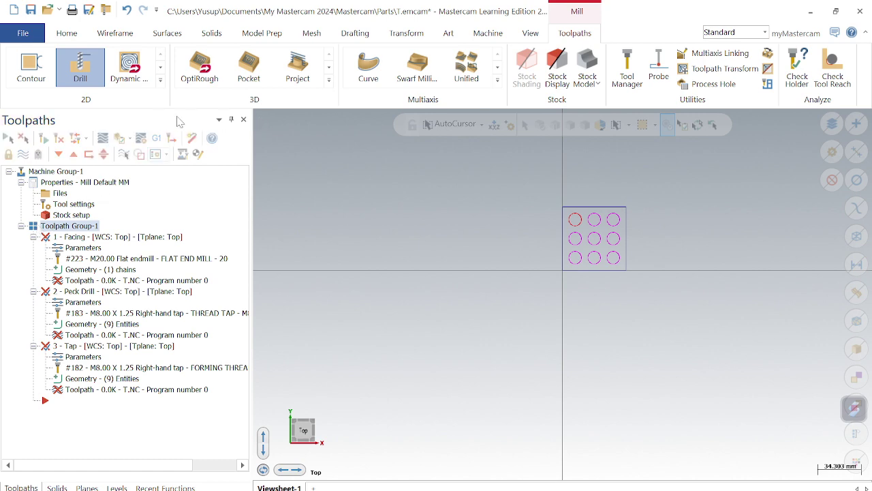
pyautogui.click(126, 138)
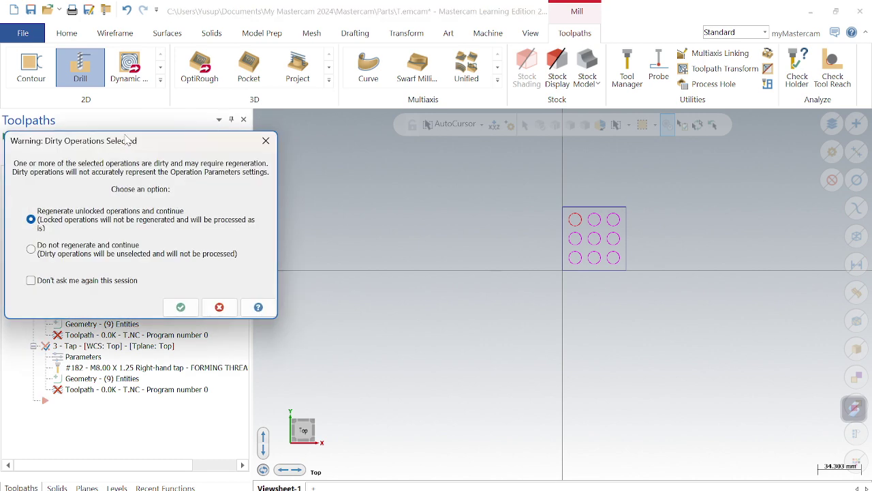
pyautogui.click(179, 308)
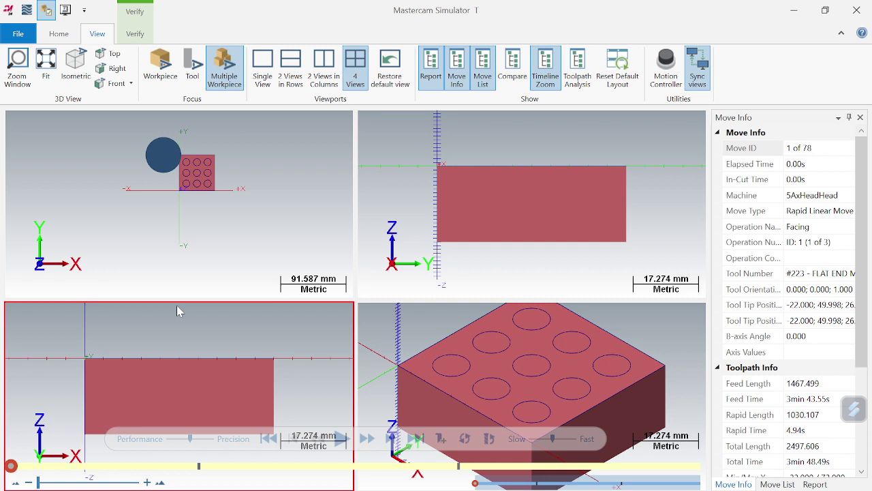
# Step: Inspect the workpiece in the four simulator views and play the machining simulation
pyautogui.click(493, 366)
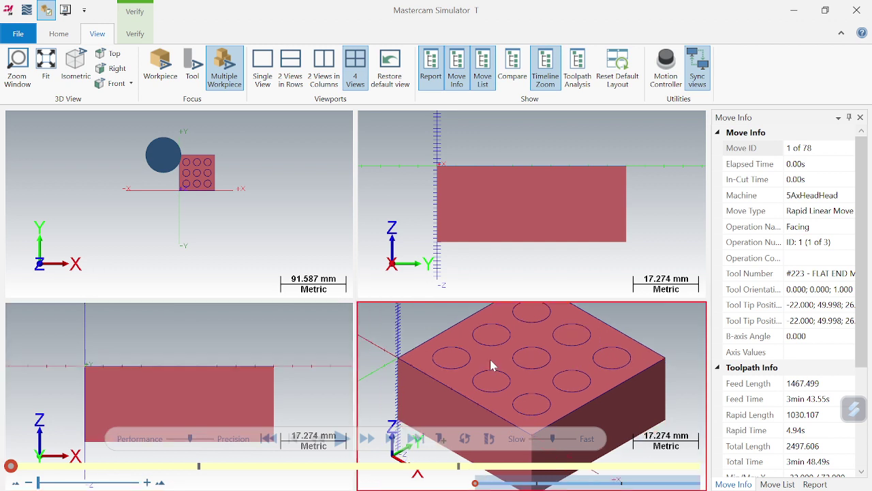
pyautogui.click(271, 283)
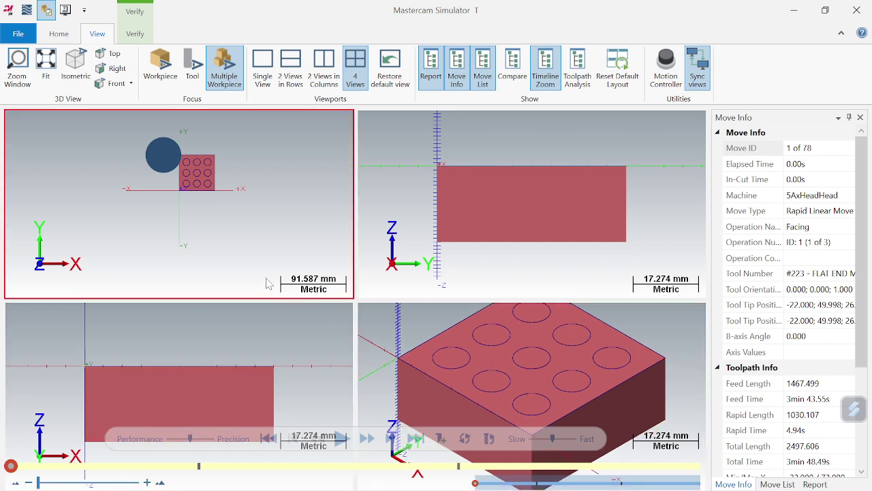
pyautogui.click(370, 238)
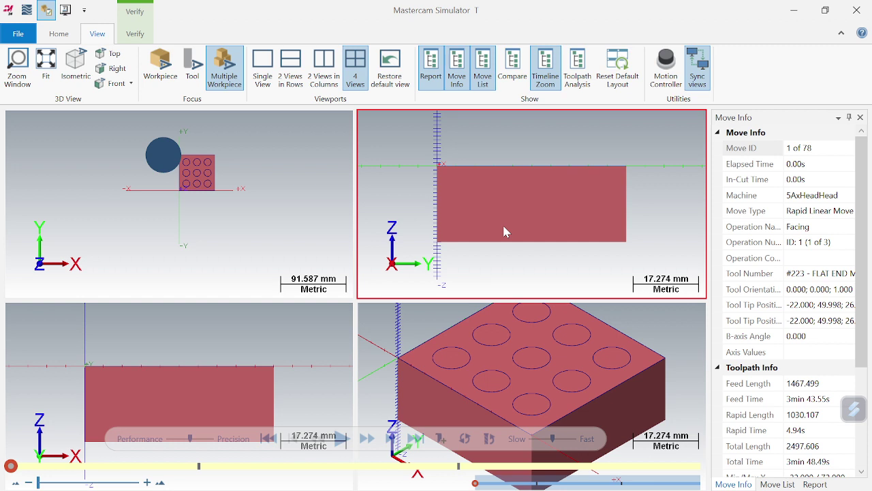
pyautogui.click(343, 438)
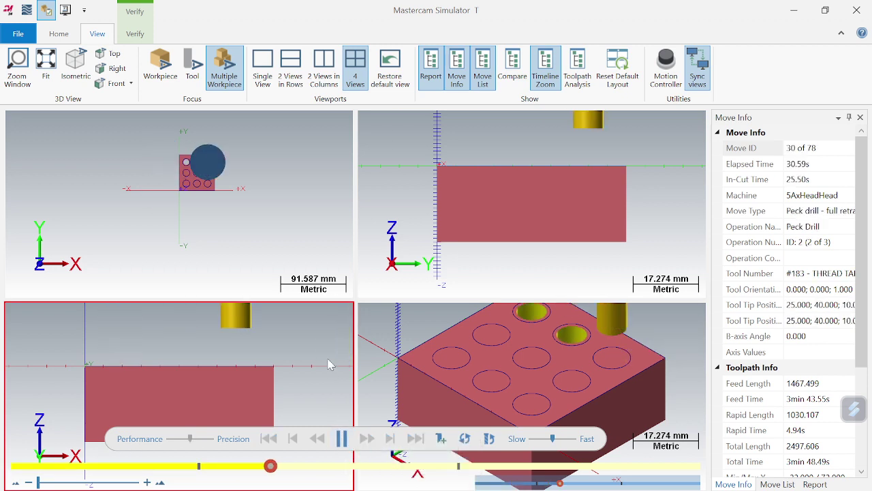